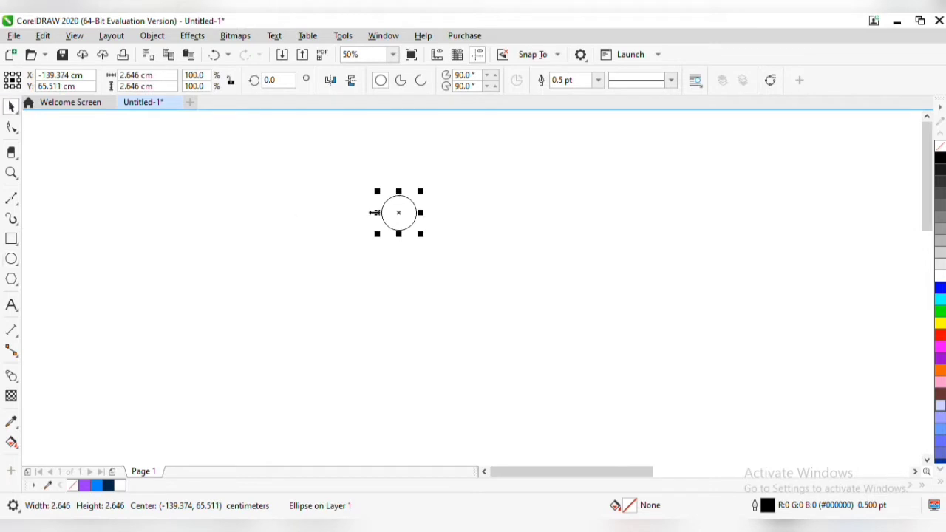
Draw a vertical bar about 0.6 cm wide and 7.4 cm high under the circle, and set aside a spare circle and bar on its left
drag(397, 213, 451, 213)
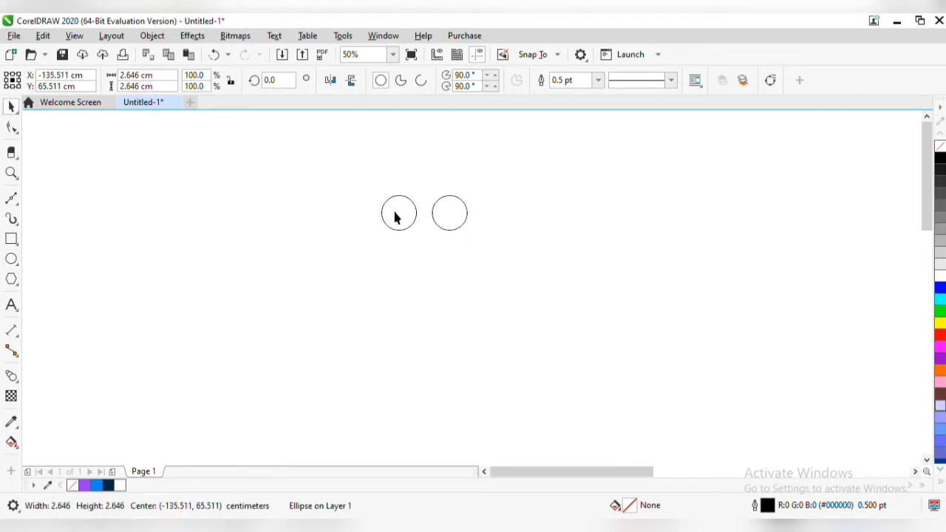
click(11, 238)
drag(392, 230, 399, 330)
drag(390, 258, 273, 258)
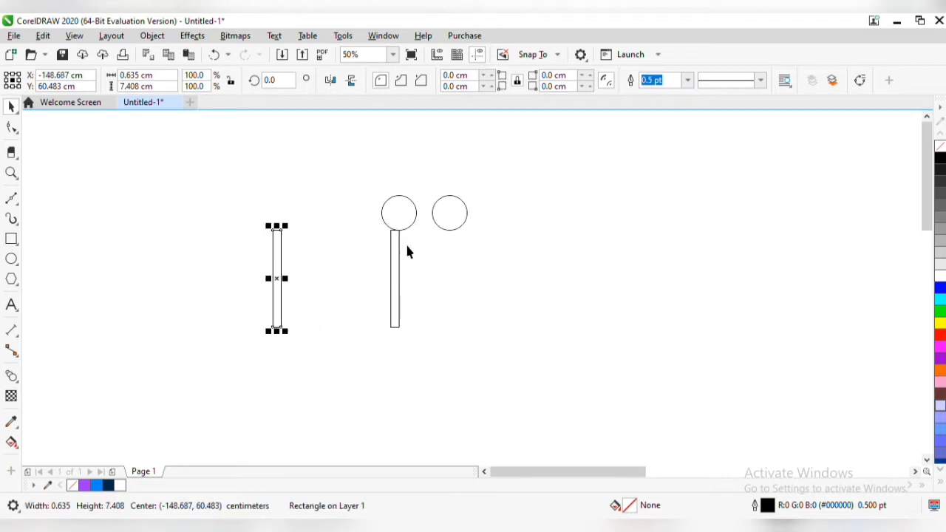
click(451, 205)
drag(451, 205, 258, 192)
Center the bar horizontally under the original circle, overlap the two slightly and weld them into one shape
shift+click(394, 249)
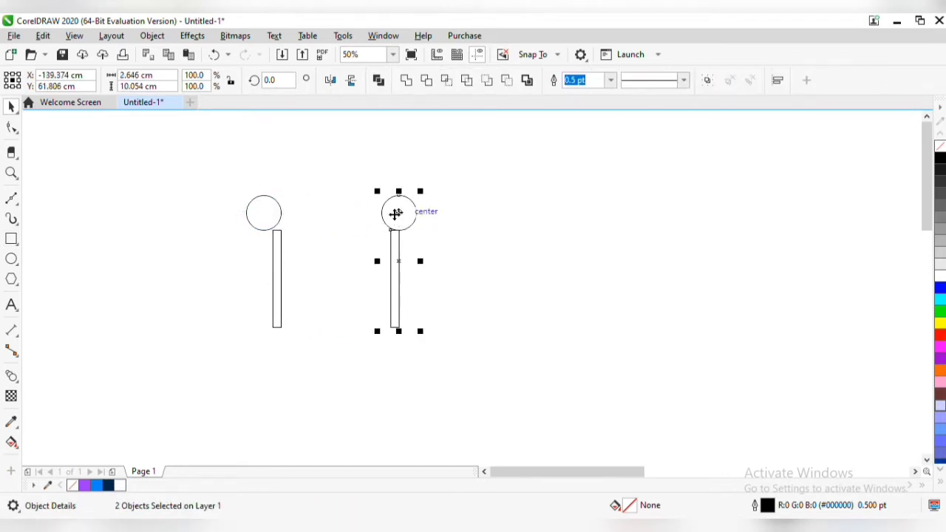
key(c)
click(486, 221)
drag(403, 239, 405, 237)
shift+click(411, 224)
click(406, 80)
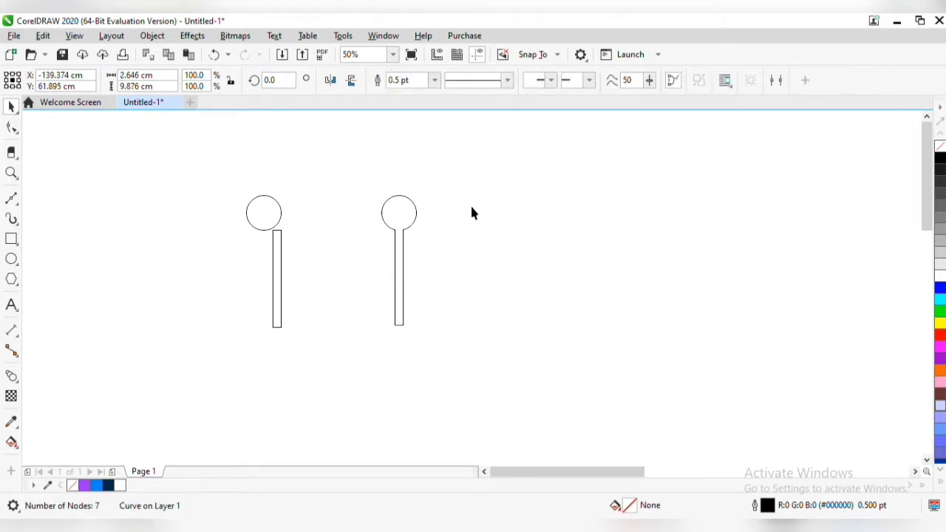
click(470, 204)
click(396, 216)
click(261, 213)
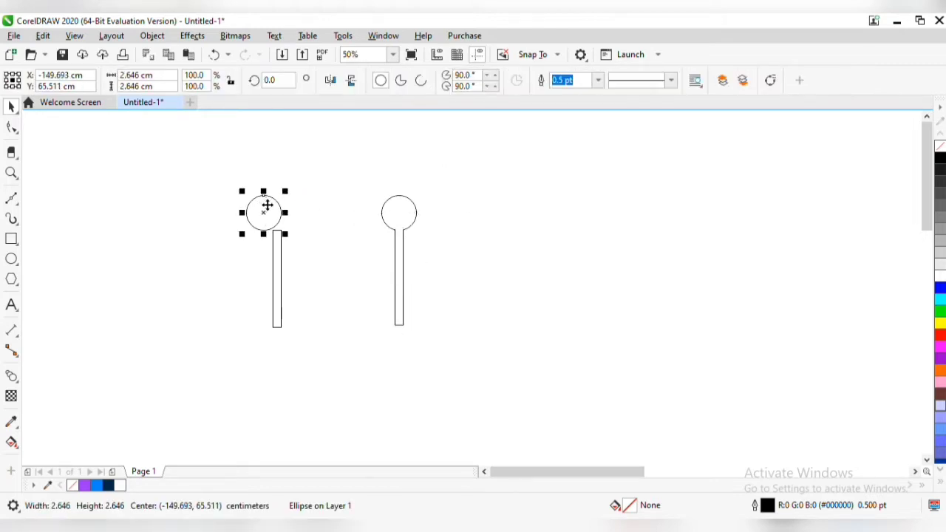
right_click(422, 206)
drag(268, 205, 421, 202)
scroll(422, 206, up, 1)
shift+click(366, 194)
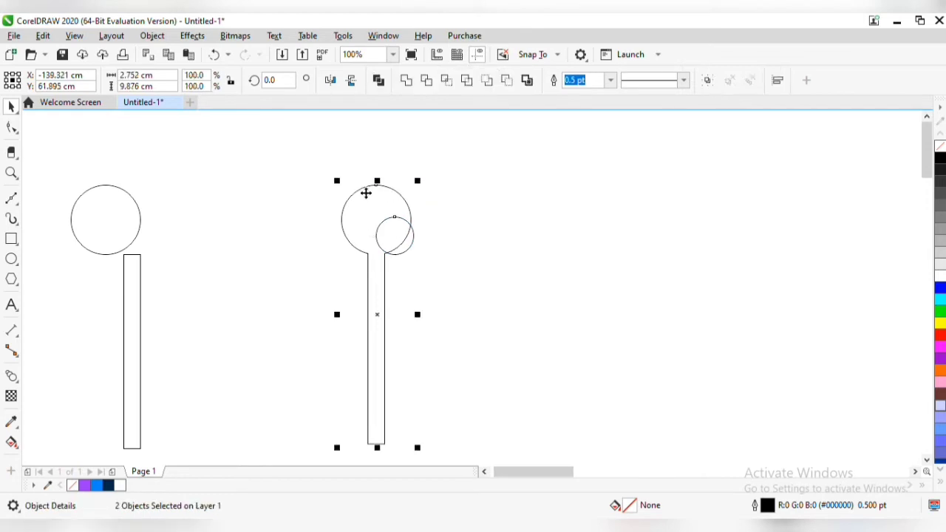
click(485, 245)
click(395, 234)
drag(395, 234, 375, 222)
key(Escape)
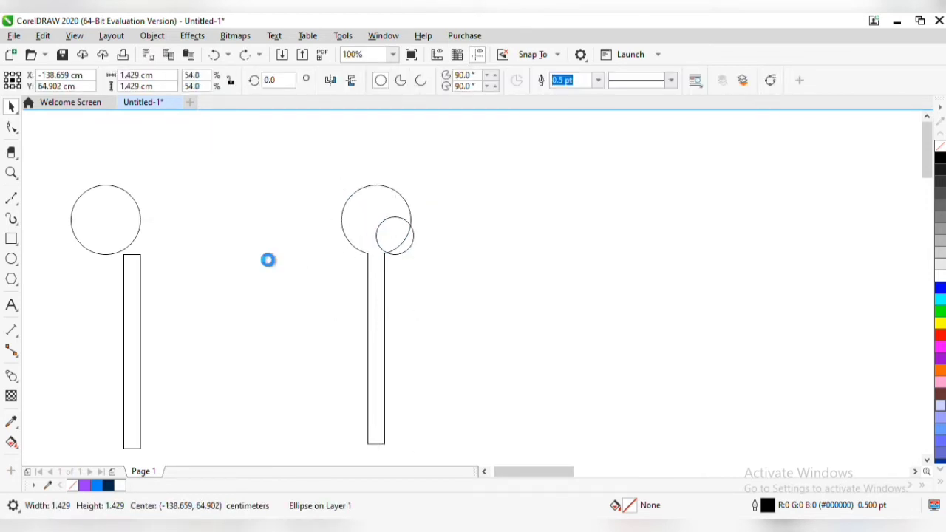
key(ctrl+z)
key(ctrl+z)
Make a concentric copy of the spare circle about 1.5 cm across and center it in the welded shape's round head
drag(146, 182, 130, 196)
shift+click(359, 213)
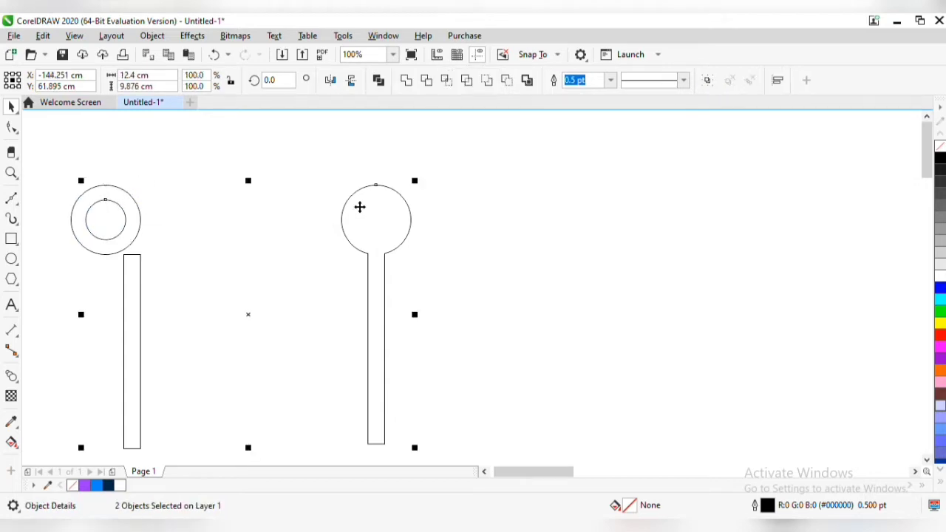
key(c)
shift+click(392, 190)
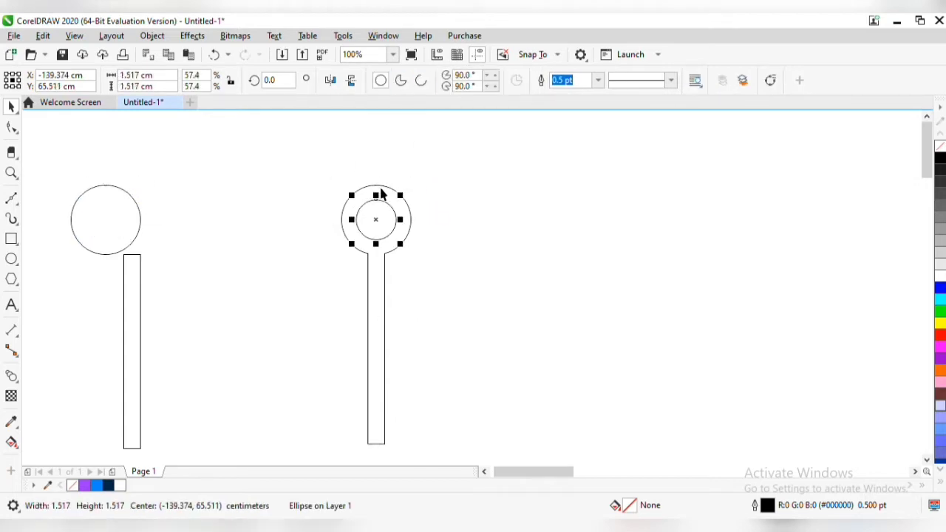
Cut the small circle out of the welded shape's head and move the small circle aside to the left
shift+click(381, 193)
click(369, 124)
drag(376, 220, 332, 324)
scroll(376, 262, down, 3)
scroll(399, 257, up, 1)
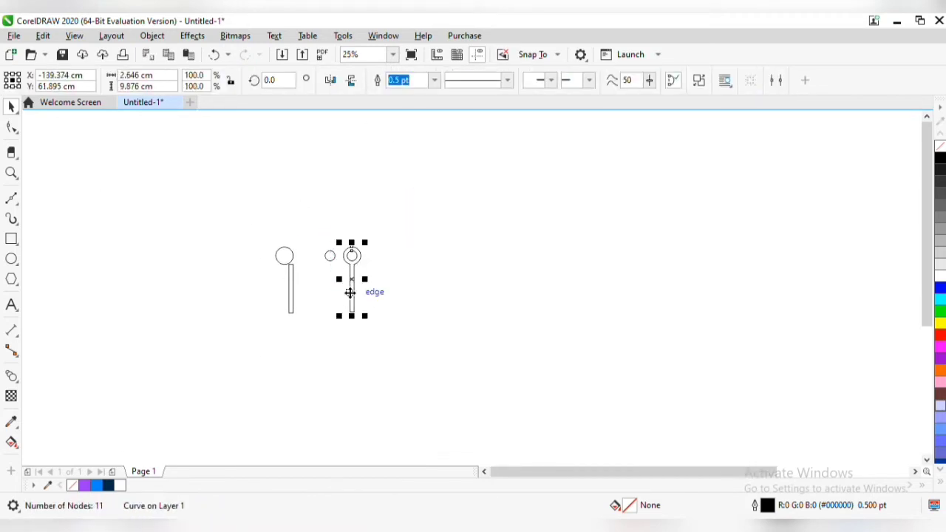
Copy the spare large circle, small circle and bar to the right of the first ring-headed shape
click(330, 258)
shift+click(286, 256)
drag(291, 261, 383, 262)
right_click(384, 262)
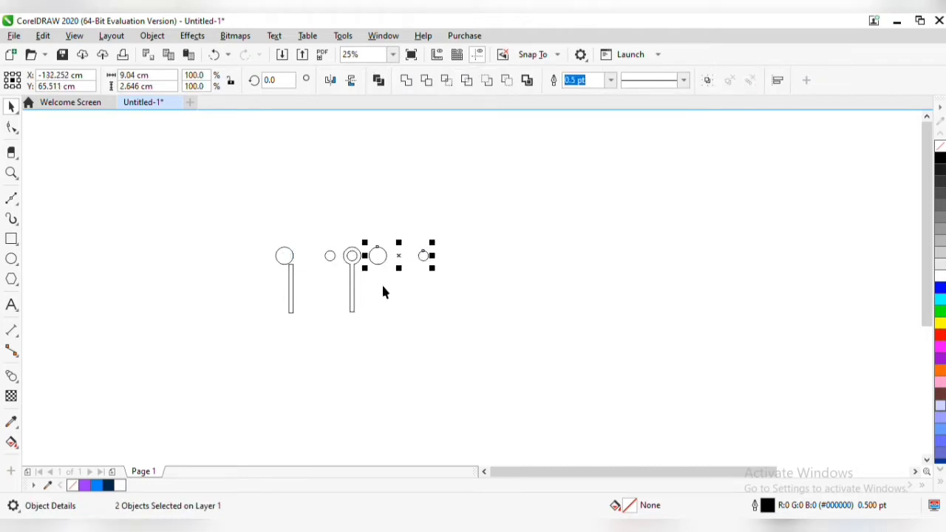
click(382, 287)
drag(292, 291, 377, 293)
right_click(377, 293)
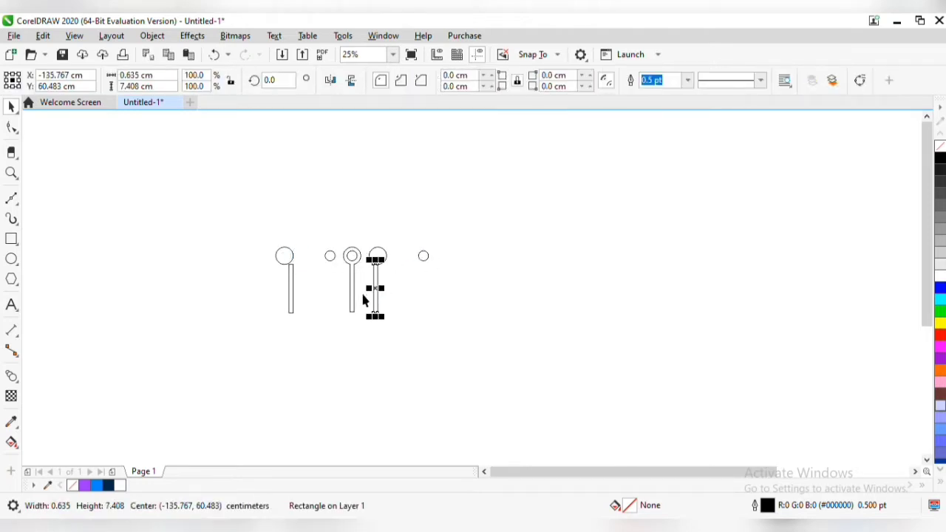
Align the copied bar's bottom edge with the first shape and center the bar horizontally on the copied large circle
shift+click(350, 290)
click(419, 312)
scroll(417, 305, up, 1)
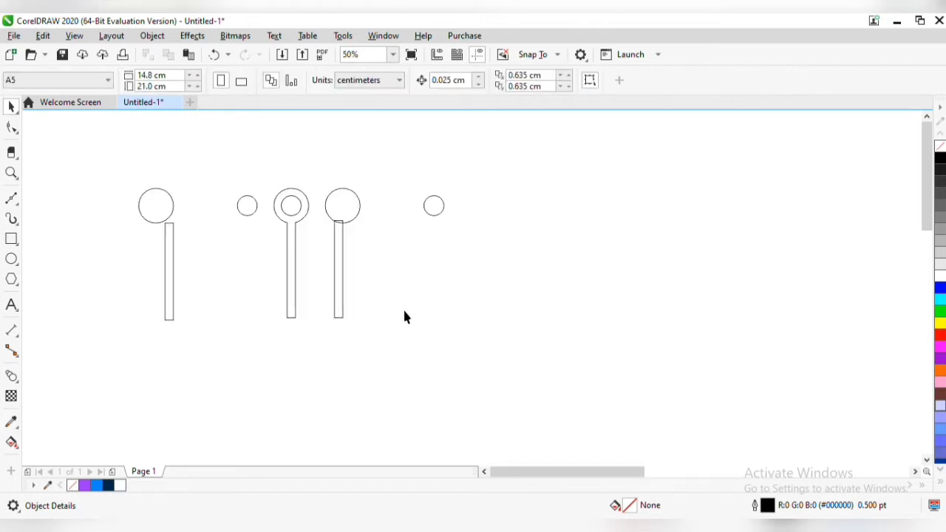
click(346, 275)
shift+click(352, 212)
key(c)
click(373, 246)
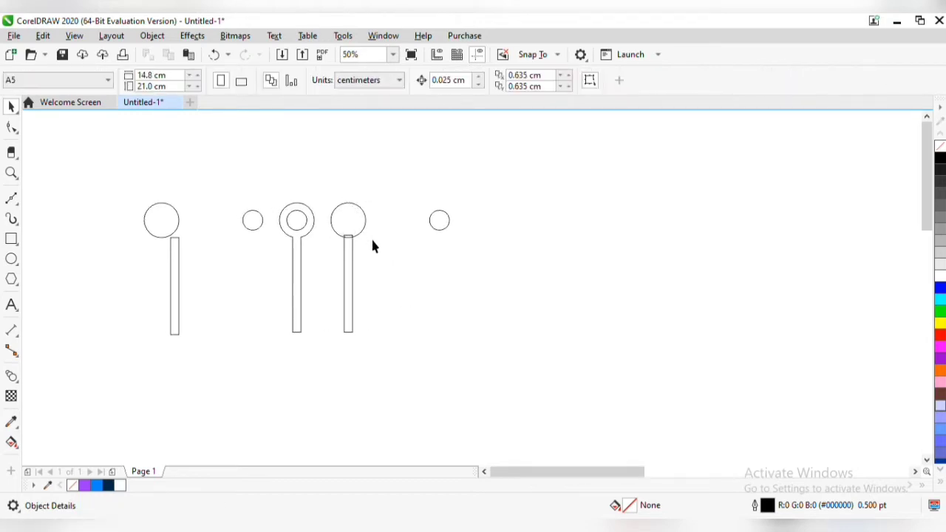
Stretch the copied bar upward and move its large circle up about 7.1 cm onto the bar's upper end
double_click(348, 266)
click(342, 241)
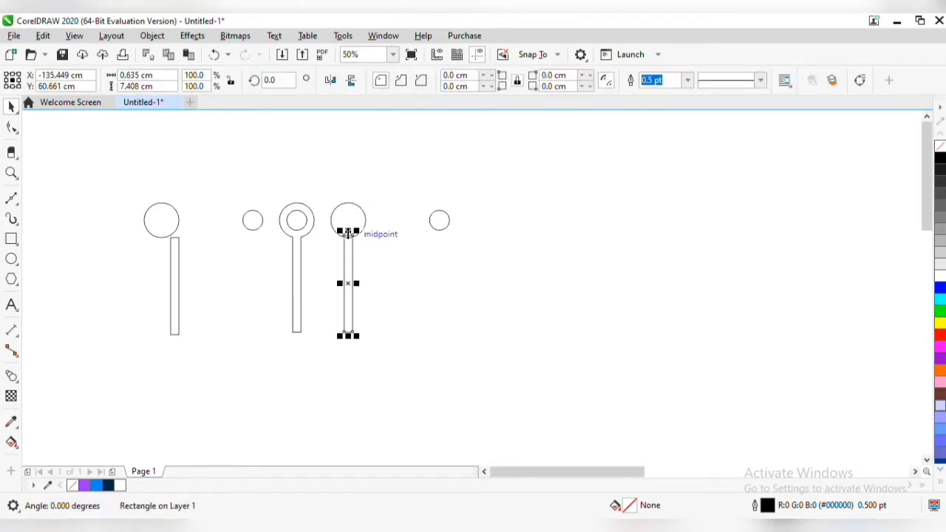
drag(348, 228, 348, 165)
drag(363, 258, 363, 164)
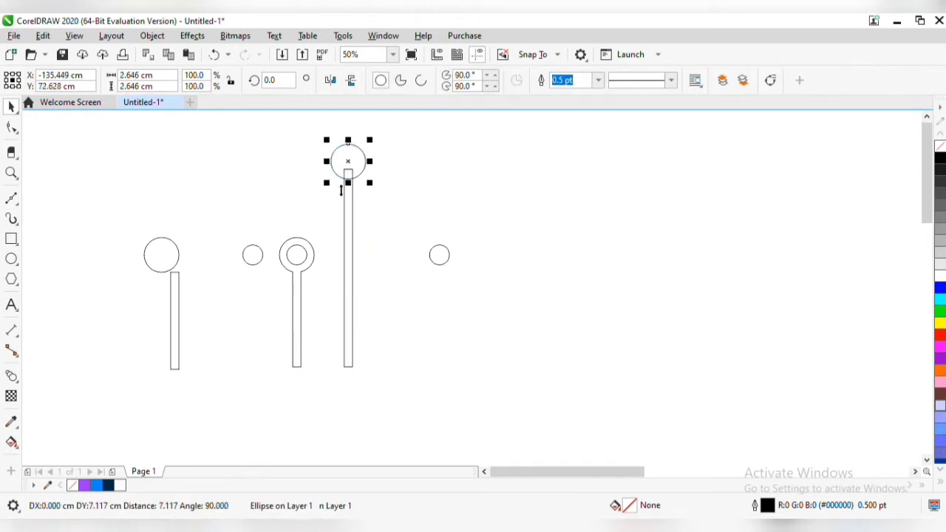
shift+click(346, 205)
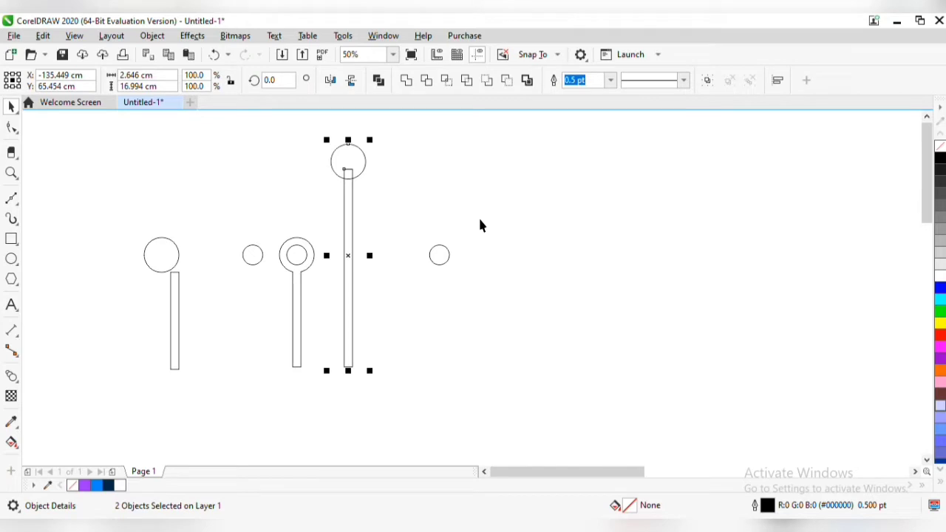
Center the copied small circle horizontally and vertically inside the large circle on the tall bar
click(449, 255)
shift+click(345, 152)
key(c)
key(e)
click(385, 201)
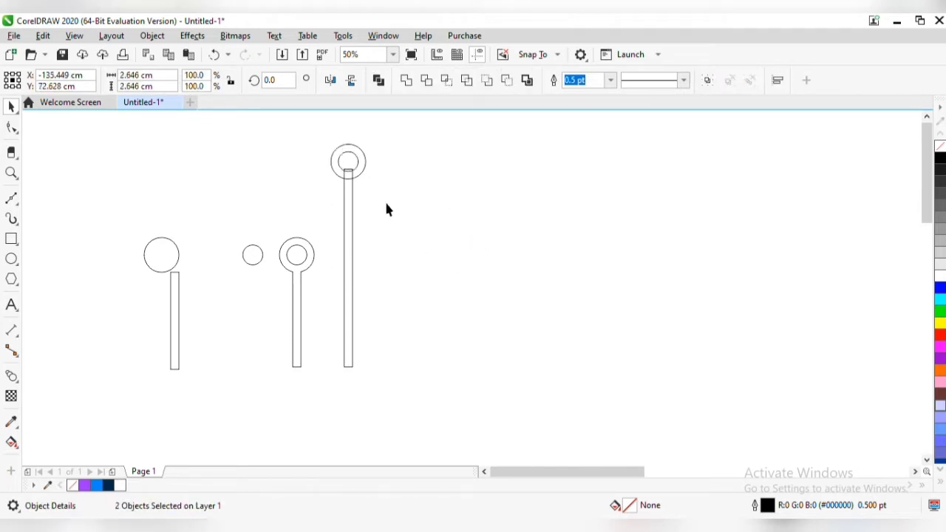
Weld the tall bar and its large circle into one shape
click(356, 175)
shift+click(348, 207)
click(411, 85)
Try to cut the small circle out of the tall shape's head with Simplify
click(352, 158)
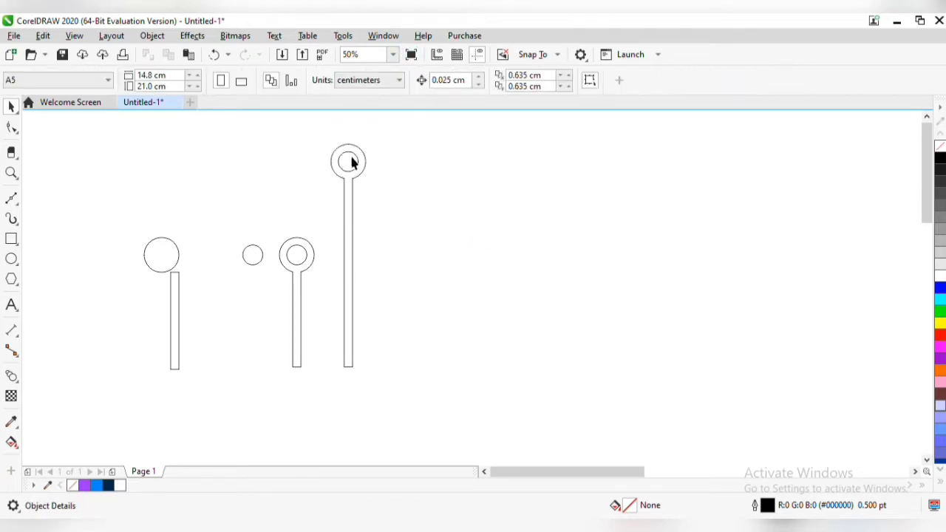
click(363, 152)
drag(305, 144, 362, 176)
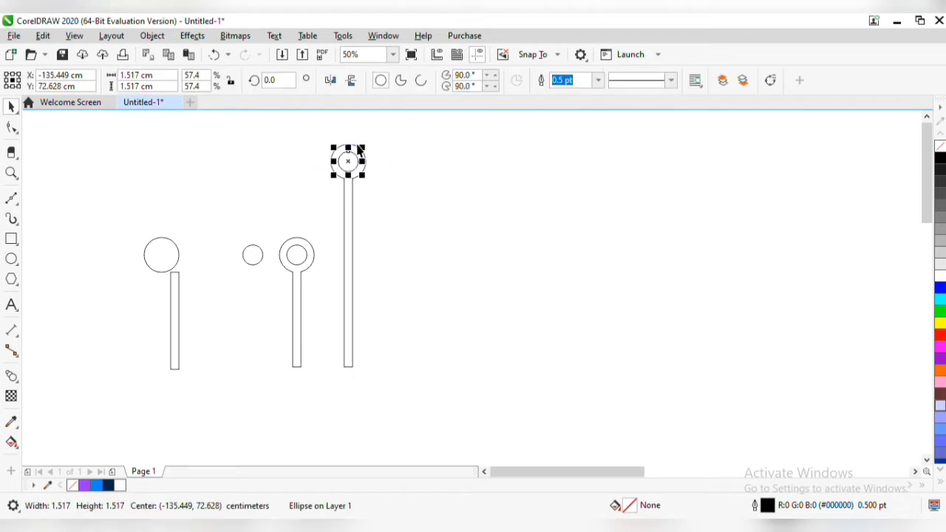
click(353, 154)
drag(309, 142, 376, 374)
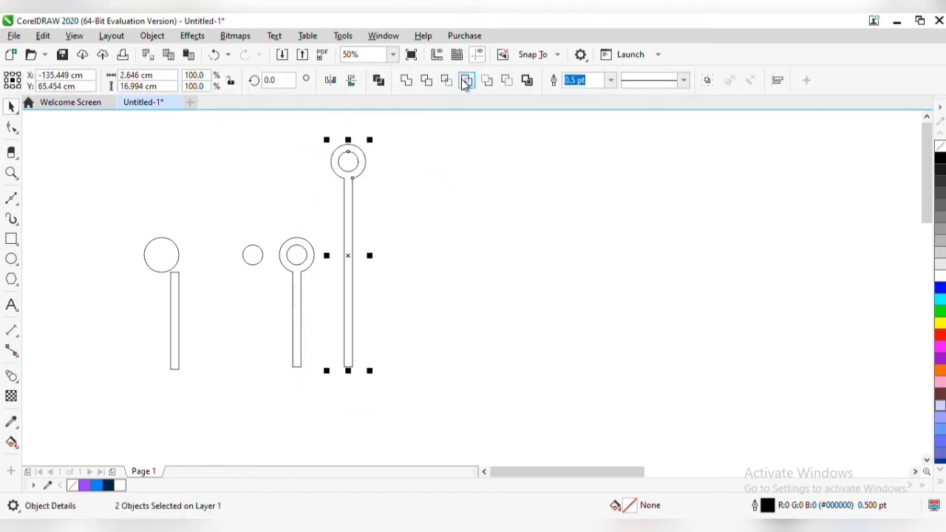
click(465, 84)
click(488, 303)
mouse_move(370, 164)
mouse_down()
mouse_move(438, 169)
mouse_move(382, 172)
mouse_up()
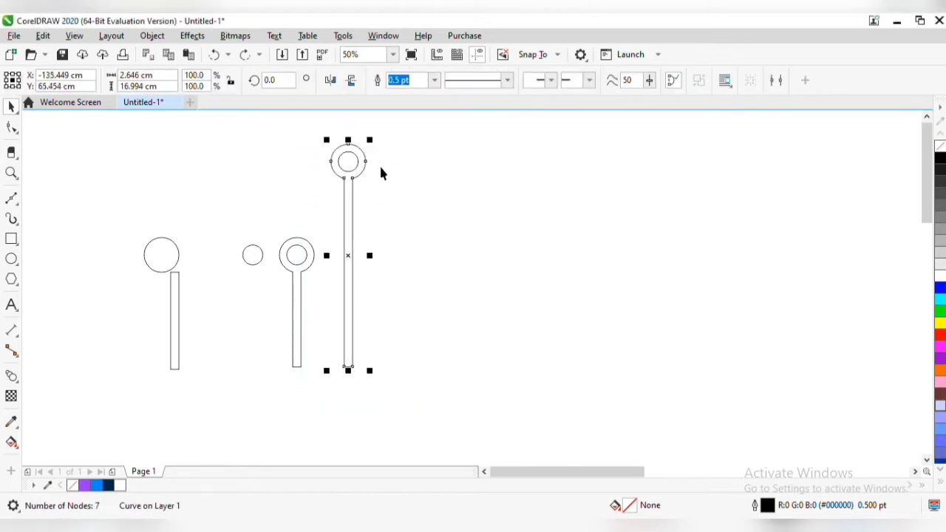
Retry Simplify on the tall shape and its small circle, and check the cut in the head up close
scroll(354, 163, up, 1)
click(355, 167)
shift+click(364, 169)
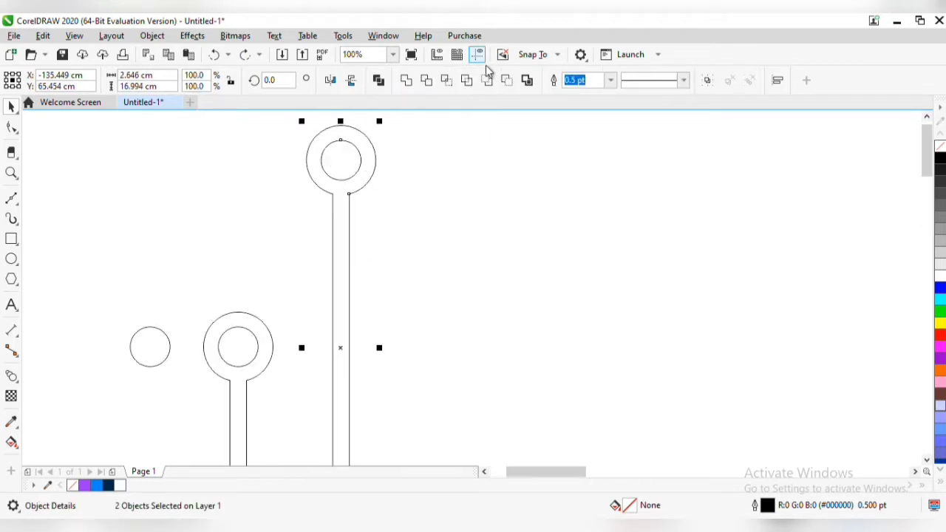
click(465, 81)
click(470, 306)
click(340, 160)
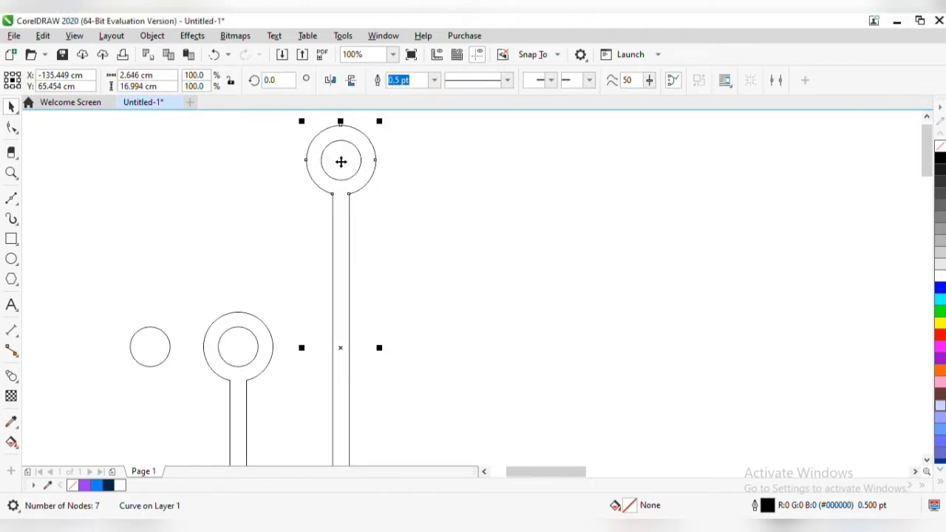
scroll(341, 161, up, 3)
scroll(345, 164, down, 2)
scroll(339, 182, down, 2)
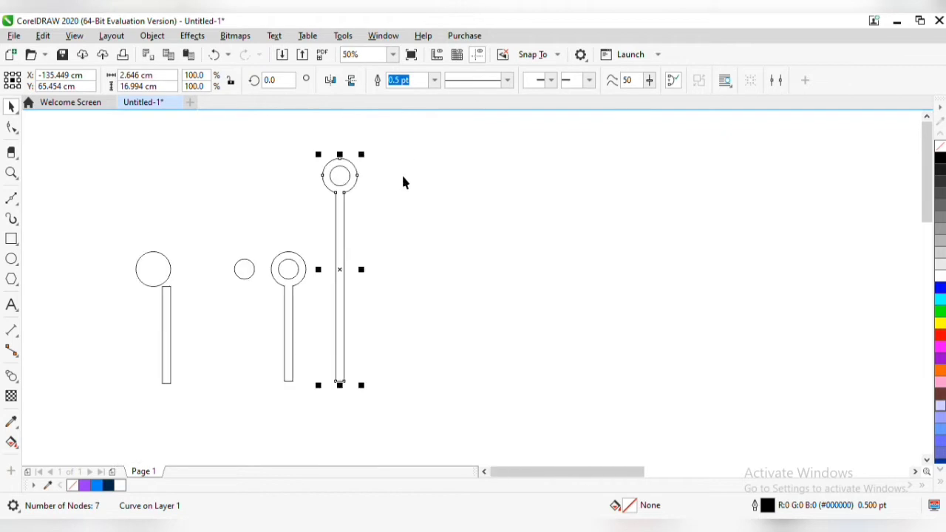
Replace the small circle in the tall shape's head with a copy of the spare small circle
click(250, 271)
drag(350, 174, 268, 176)
key(Delete)
drag(246, 269, 341, 176)
shift+click(349, 161)
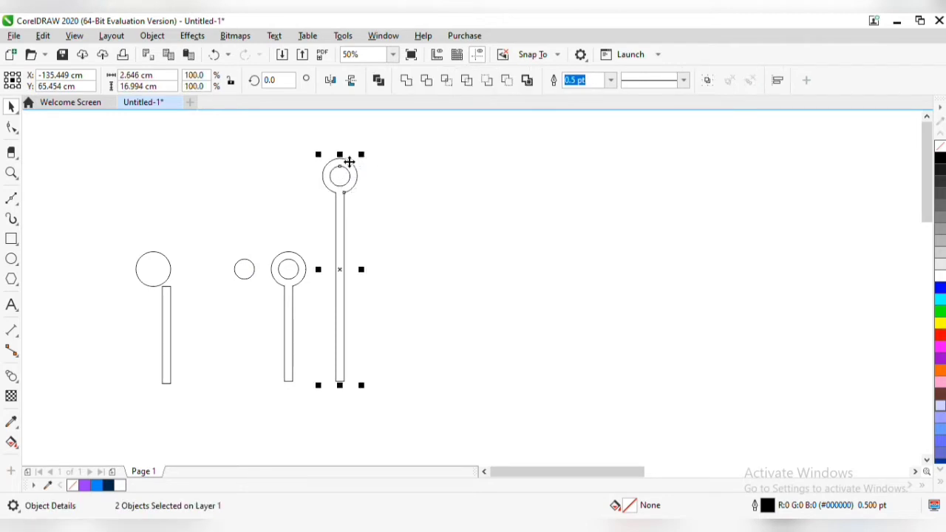
click(379, 196)
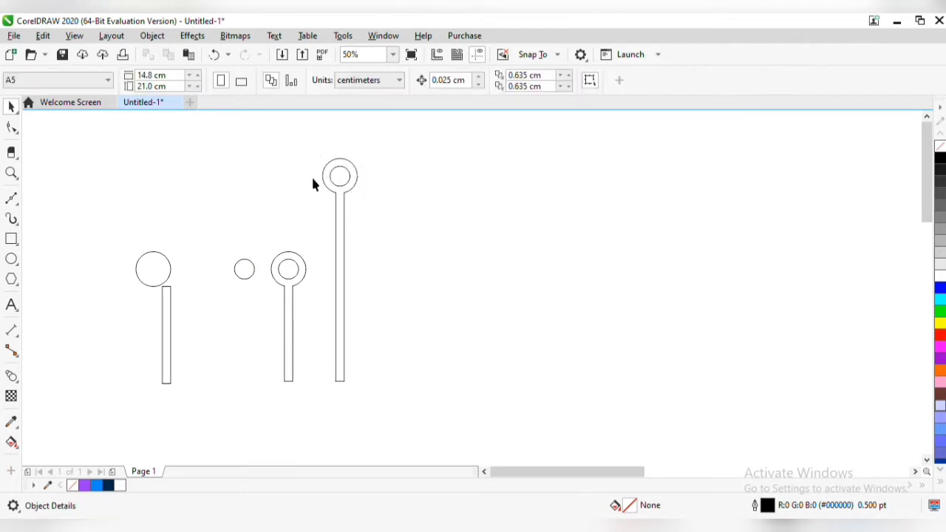
Cut the new small circle out of the tall shape's head with Simplify and move the circle out to the left
click(340, 175)
shift+click(349, 160)
click(467, 81)
click(361, 167)
drag(342, 167, 283, 167)
Move the tall ring-headed shape about 0.6 cm left, closer to the short one
click(376, 227)
click(336, 251)
shift+click(289, 358)
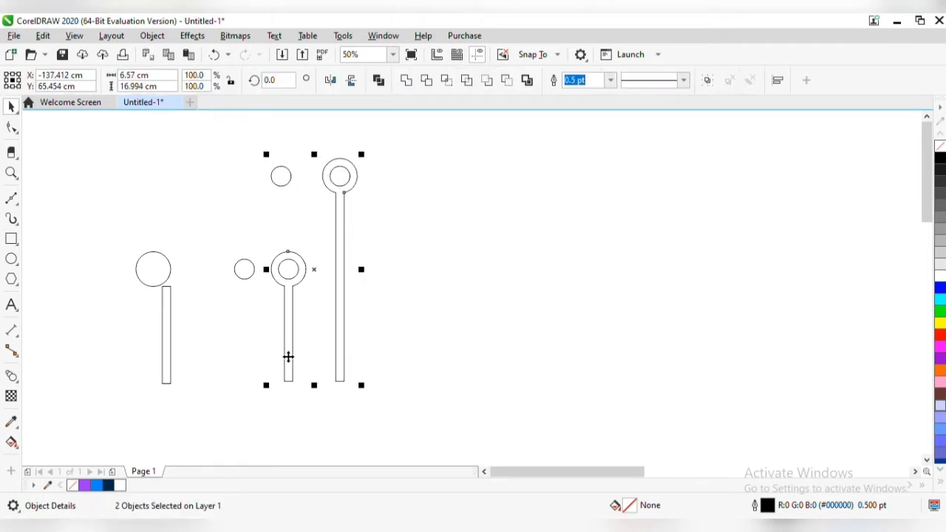
click(449, 390)
drag(341, 244, 333, 243)
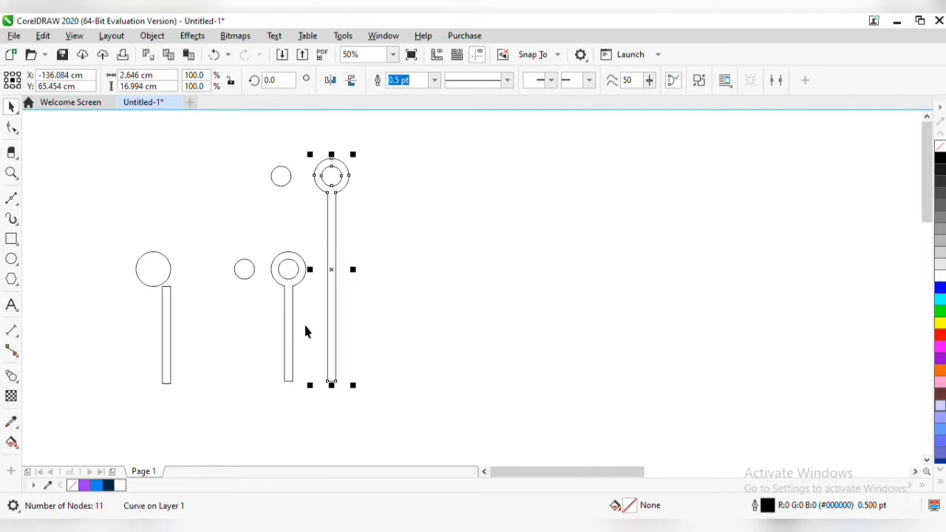
Copy the spare bar to the right of the tall shape and align its bottom edge with that shape's bottom
click(304, 329)
drag(159, 316, 391, 312)
click(364, 317)
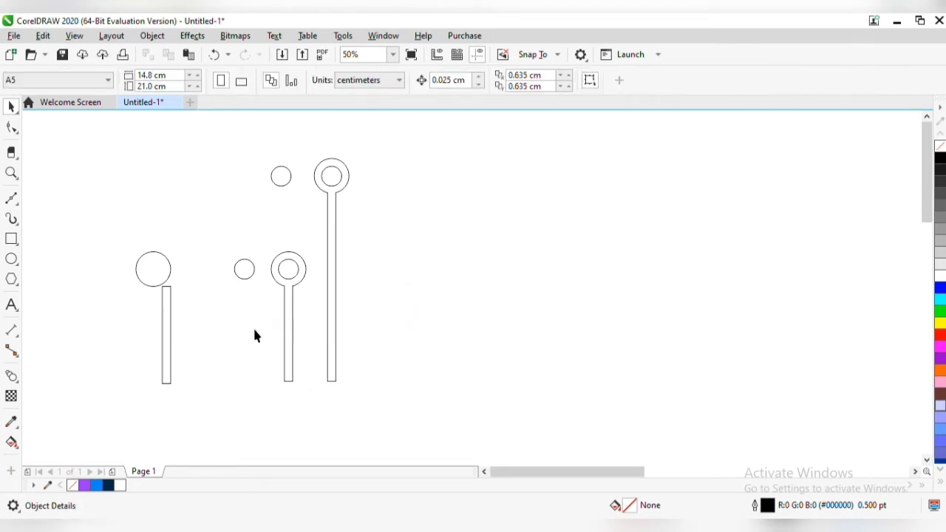
drag(164, 330, 369, 318)
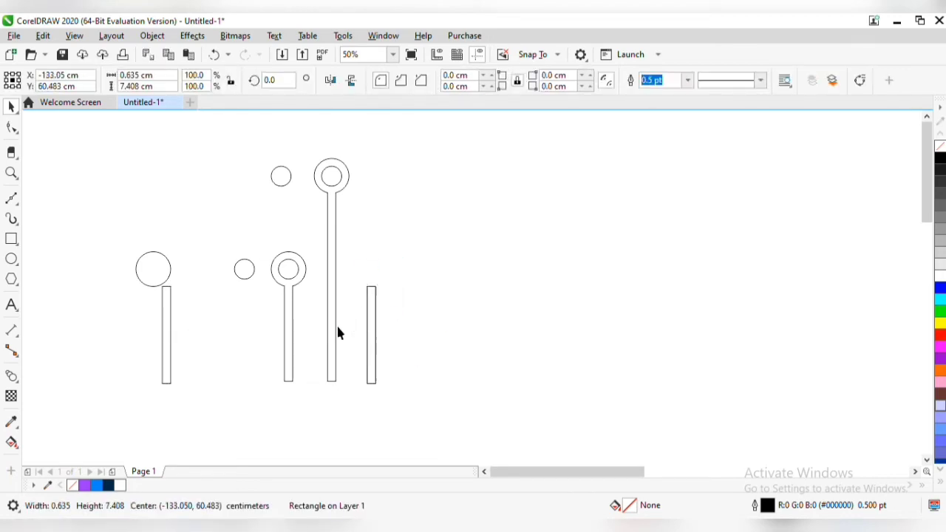
shift+click(335, 326)
click(452, 359)
Stretch the new bar upward to about 16.4 cm high and shift it slightly to the right
click(374, 304)
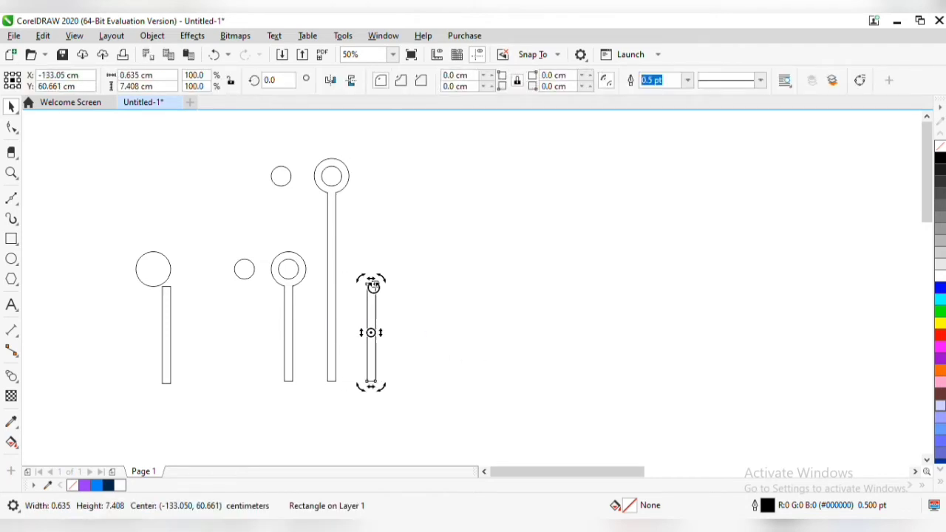
drag(371, 283, 374, 190)
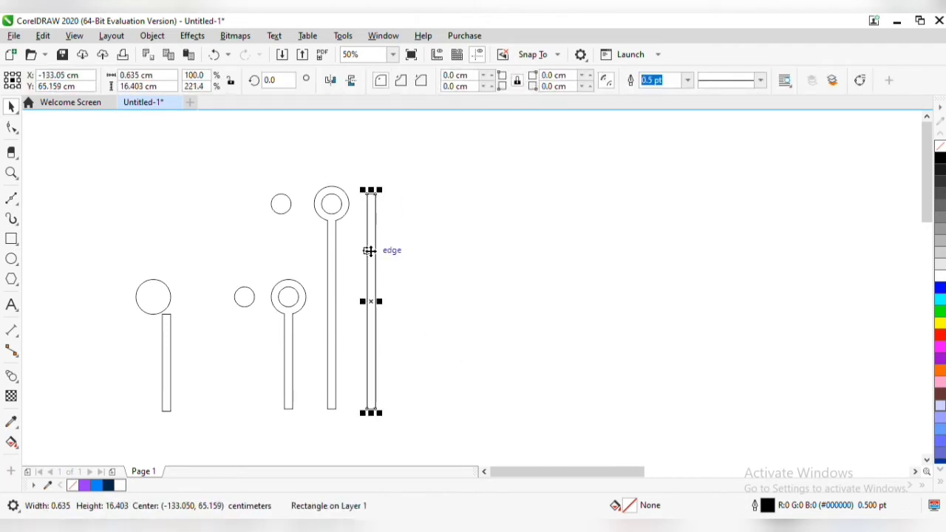
drag(368, 250, 384, 258)
click(441, 257)
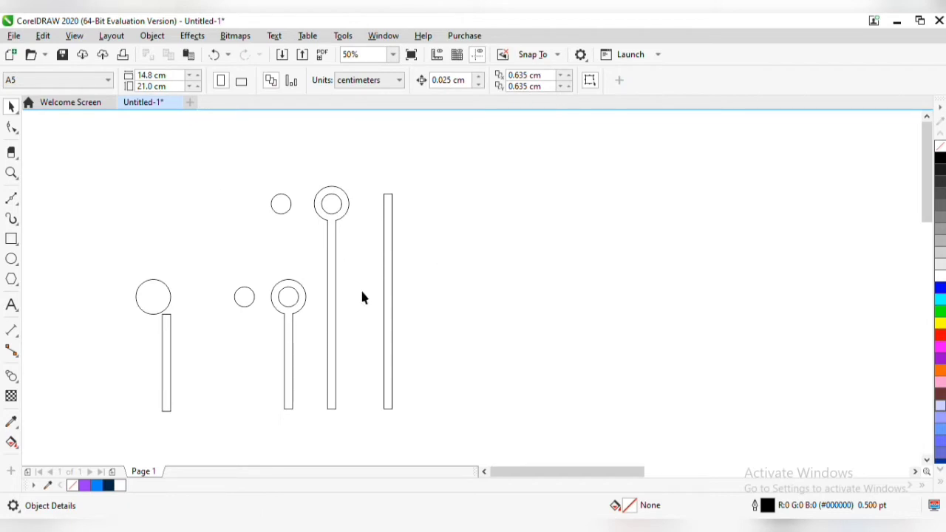
Nudge the tall plain bar slightly left, closer to the tall ring-headed shape
click(385, 267)
key(Left)
key(Left)
key(Left)
key(Left)
key(Left)
key(Left)
key(Left)
key(Left)
key(Left)
key(Left)
key(Left)
key(Left)
key(Left)
key(Left)
key(Left)
key(Left)
key(Left)
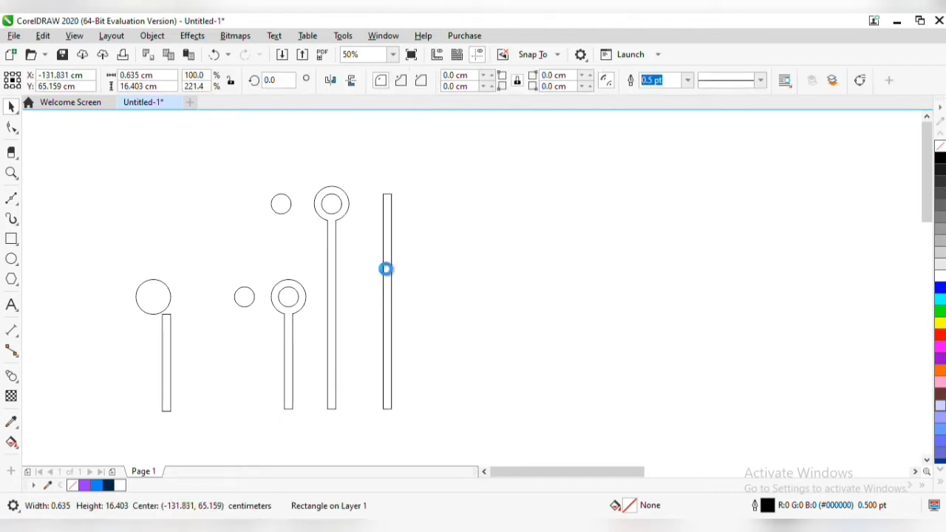
click(466, 343)
Copy a plain bar above the tall bar, shorten it and rotate it about 34.7° so that it slants up to the left
mouse_move(377, 258)
mouse_down()
mouse_move(370, 152)
mouse_move(391, 190)
mouse_move(387, 278)
mouse_move(349, 270)
mouse_move(391, 303)
mouse_move(392, 326)
mouse_move(352, 319)
mouse_move(369, 329)
mouse_move(362, 248)
mouse_up()
click(387, 328)
key(ctrl+z)
click(386, 283)
click(390, 324)
click(367, 339)
scroll(414, 337, up, 2)
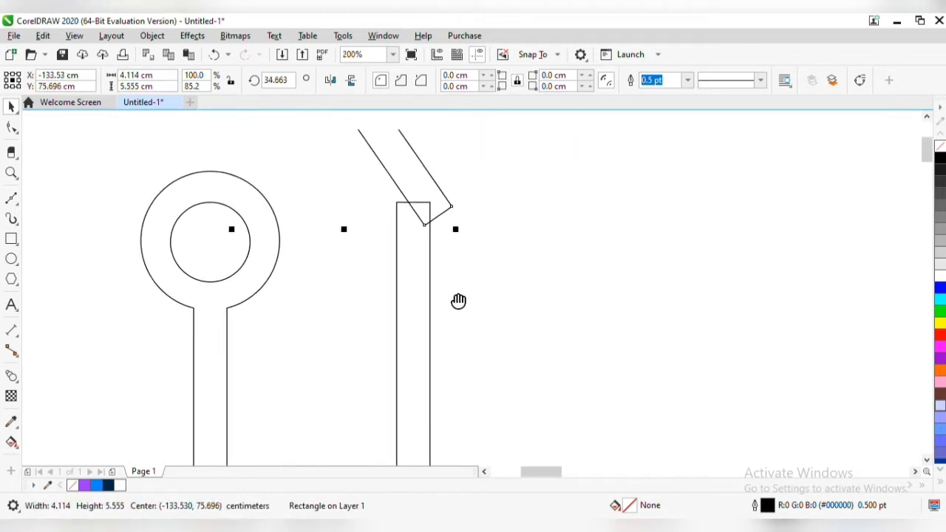
Fit the slanted bar's lower corner to the tall bar's upper right corner and weld the two into one bent bar
drag(456, 204, 439, 205)
scroll(486, 257, up, 2)
drag(431, 152, 423, 177)
shift+click(435, 245)
click(405, 81)
scroll(484, 195, down, 2)
click(525, 199)
scroll(526, 200, down, 2)
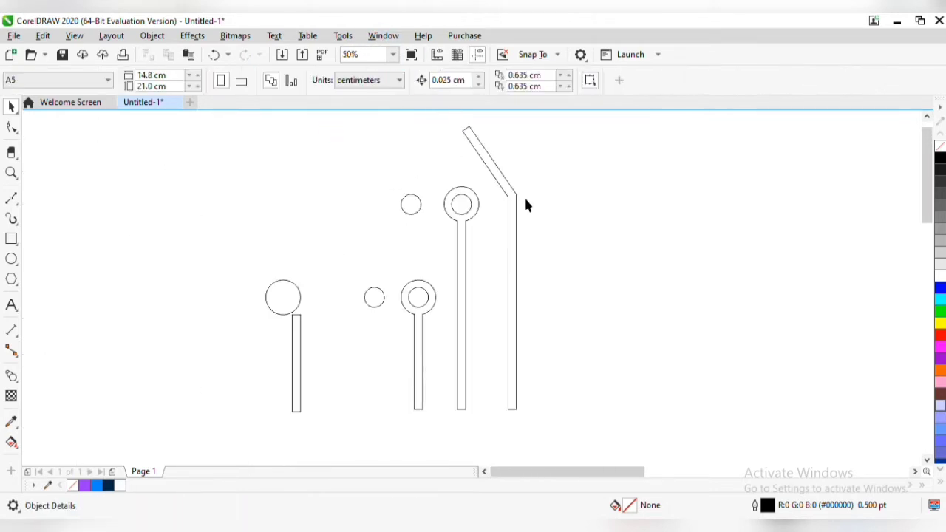
Copy the spare large circle to just left of the bent bar's upper end
drag(526, 199, 491, 270)
drag(236, 377, 364, 204)
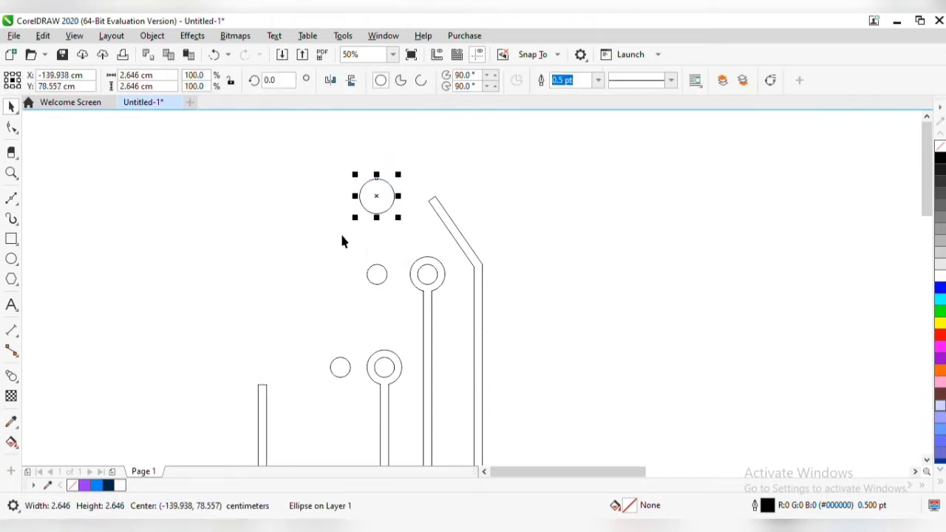
key(ctrl+z)
drag(249, 367, 393, 196)
right_click(392, 196)
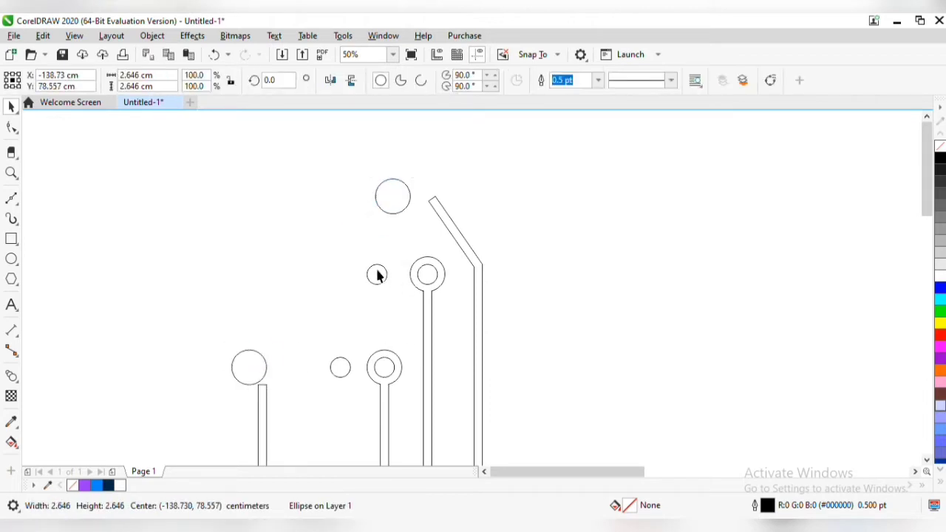
Centre the small circle beside the tall ring-headed shape inside the copied large circle and try Simplify on the pair
click(377, 272)
shift+click(386, 192)
key(e)
key(c)
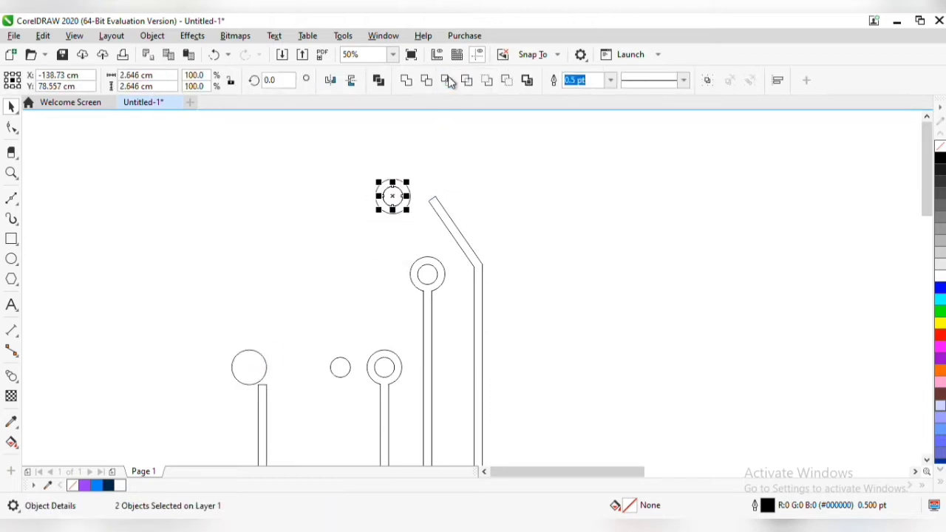
click(466, 80)
click(488, 309)
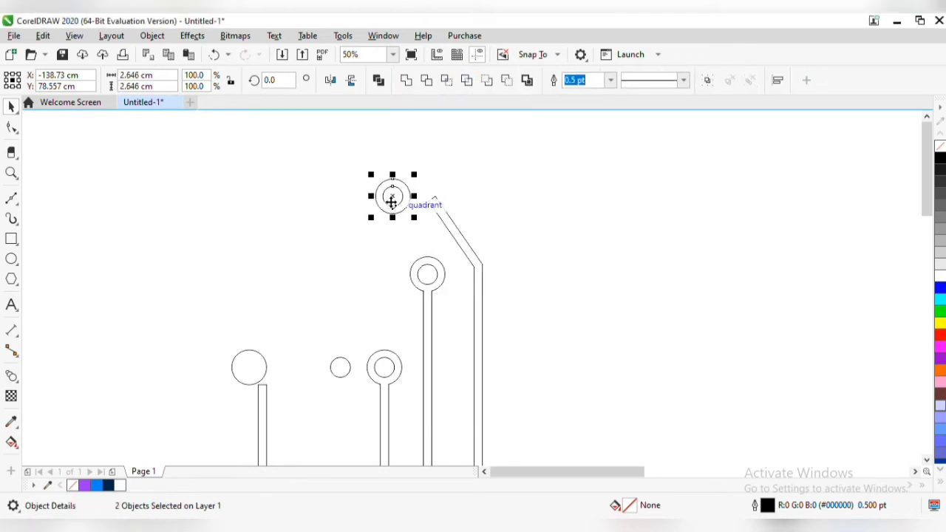
Try Simplify once more on the two concentric circles, and delete the small inner circle
key(Escape)
click(392, 196)
click(394, 187)
shift+click(400, 182)
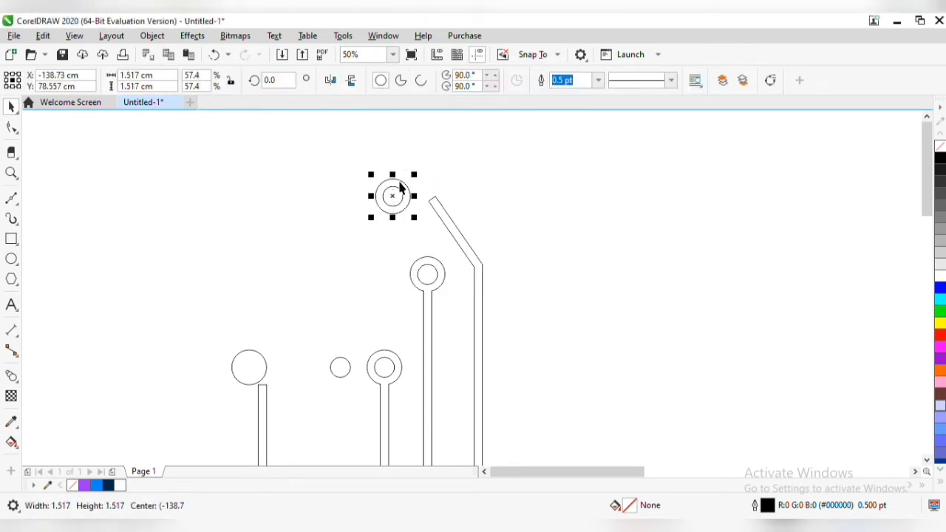
click(466, 80)
click(499, 312)
click(380, 181)
click(386, 199)
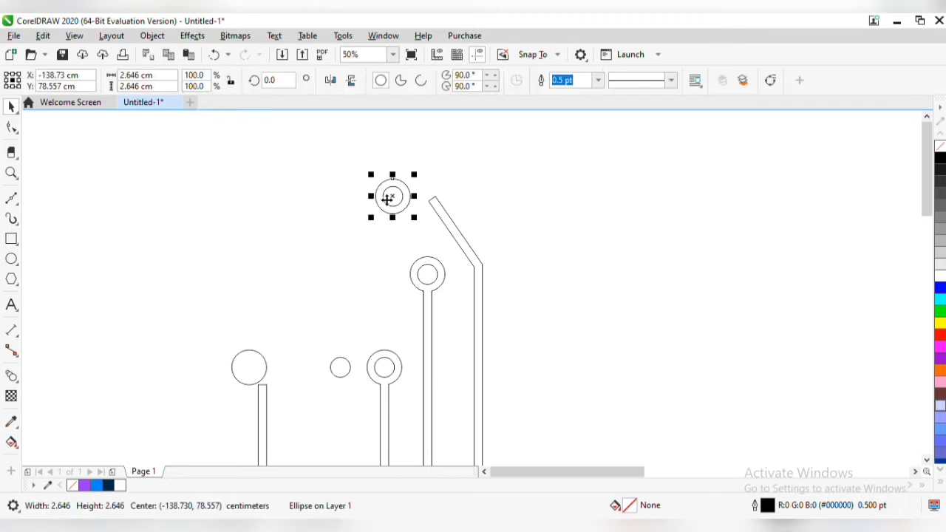
click(392, 197)
key(Delete)
Centre another small circle inside the copied large circle and cut it out to form a ring
click(341, 368)
drag(342, 368, 297, 257)
shift+click(405, 185)
key(e)
key(c)
click(382, 158)
click(336, 222)
Move the new ring onto the bent bar's upper end and weld the two shapes together
drag(401, 185, 437, 183)
scroll(443, 222, up, 2)
drag(423, 254, 422, 254)
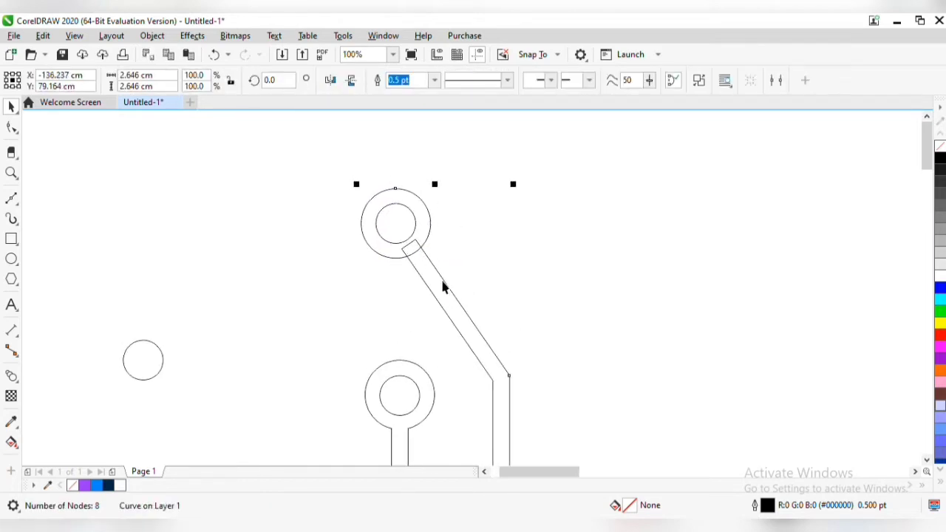
shift+click(444, 287)
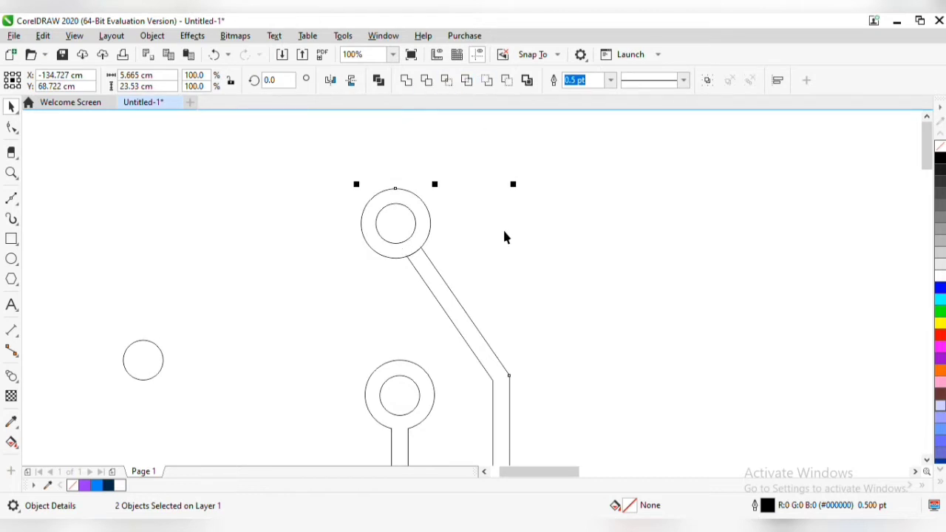
click(397, 263)
click(391, 254)
shift+click(430, 274)
click(406, 81)
click(630, 253)
scroll(607, 271, down, 1)
Copy the short ring-headed shape twice to the right of the bent shape, keeping the bases level
mouse_move(601, 283)
mouse_down()
mouse_move(444, 238)
mouse_move(434, 188)
mouse_up()
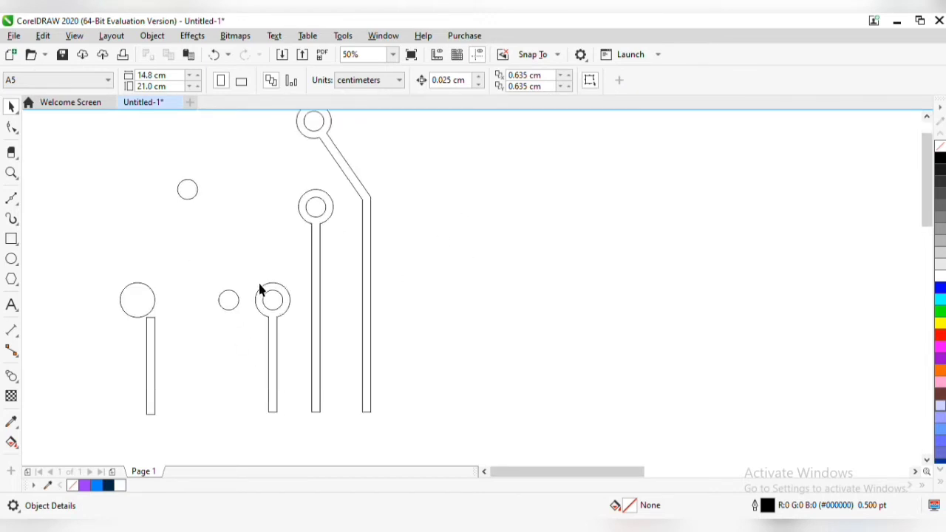
drag(295, 413, 298, 423)
drag(272, 333, 324, 294)
right_click(412, 332)
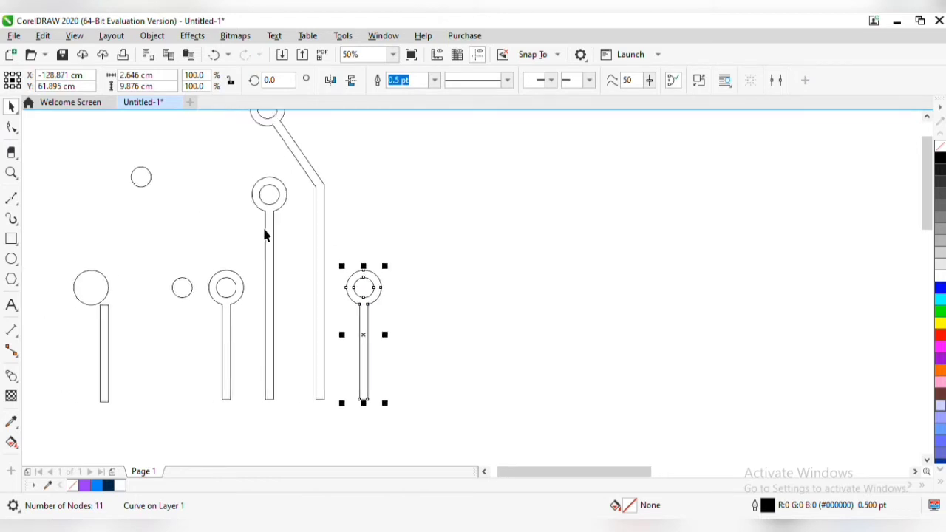
scroll(277, 232, down, 2)
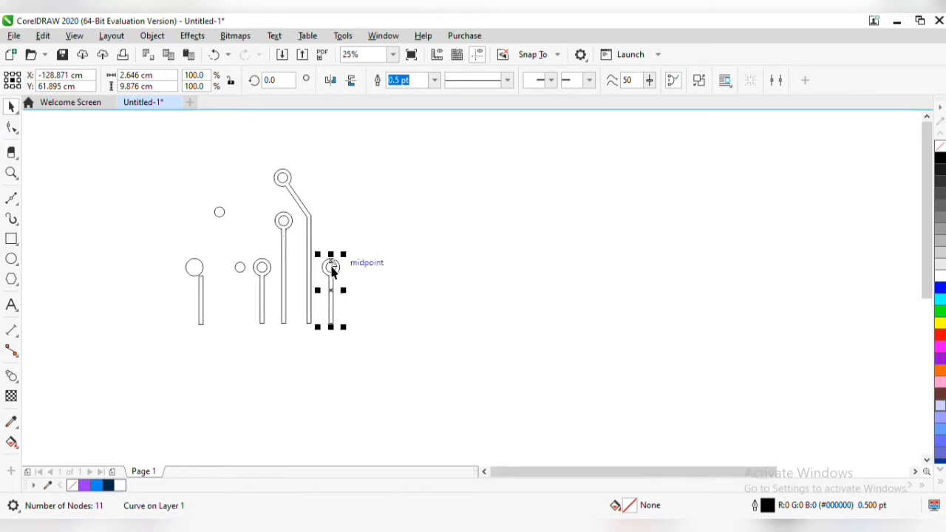
key(Escape)
drag(286, 345, 286, 347)
drag(336, 269, 365, 266)
right_click(404, 270)
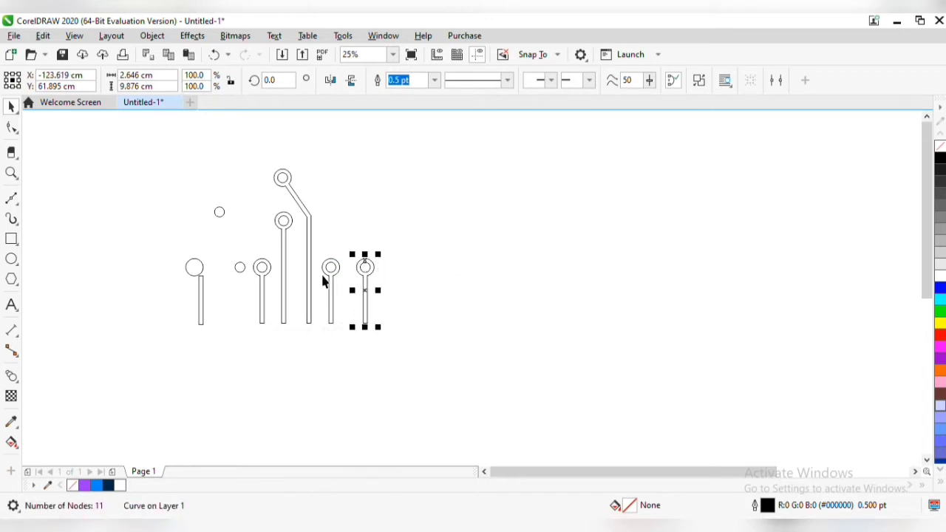
Copy the tall ring-headed shape to the right end of the row and nudge it slightly left
click(331, 272)
key(Escape)
drag(285, 213, 397, 224)
right_click(397, 225)
key(Left)
key(Left)
key(Left)
key(Left)
key(Left)
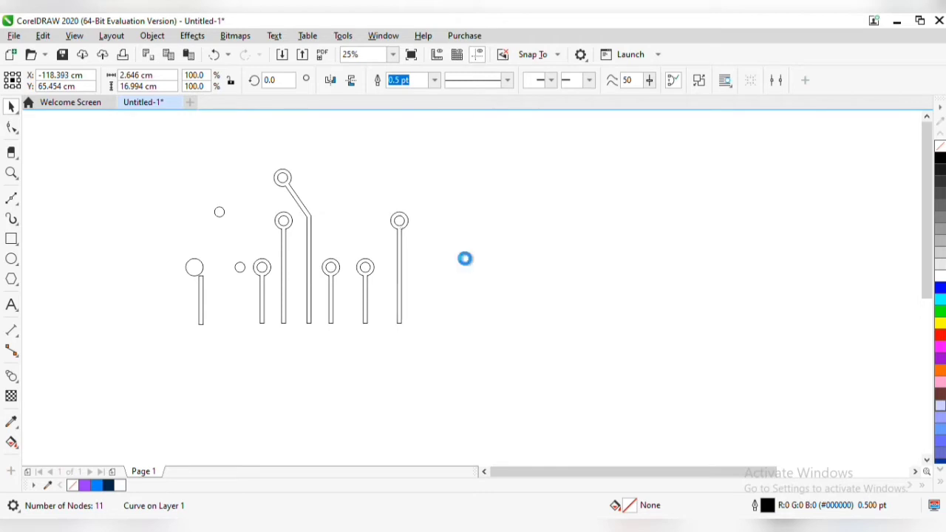
Shift the second short copy about 0.6 cm left and nudge the tall copy left to close up the spacing
click(366, 306)
drag(369, 308, 366, 308)
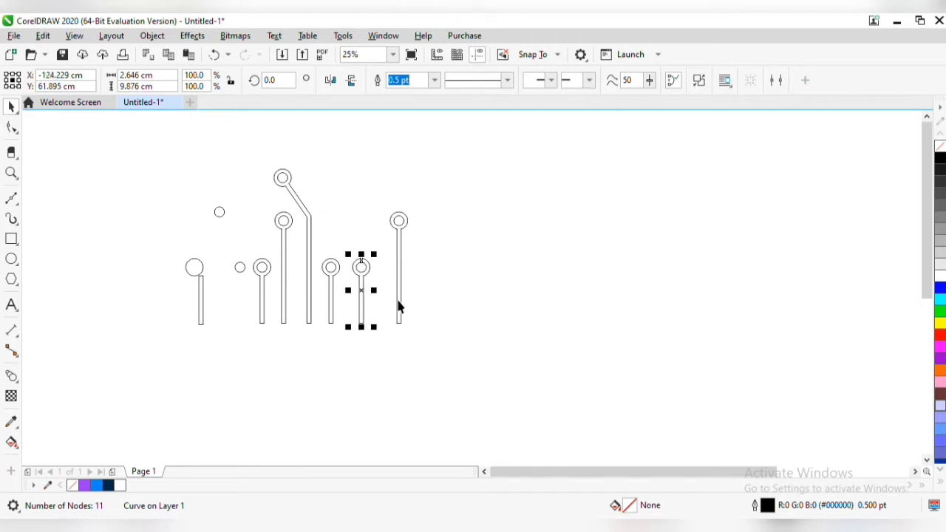
click(400, 307)
key(Left)
key(Left)
key(Left)
key(Left)
key(Left)
key(Left)
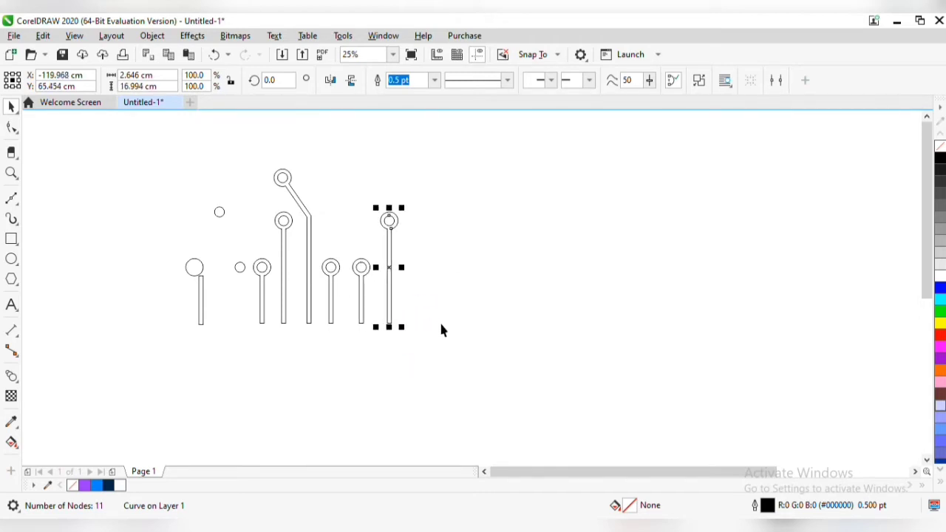
click(441, 330)
Move the spare plain bar to the second short copy's base and centre it horizontally on that shape
scroll(427, 288, up, 2)
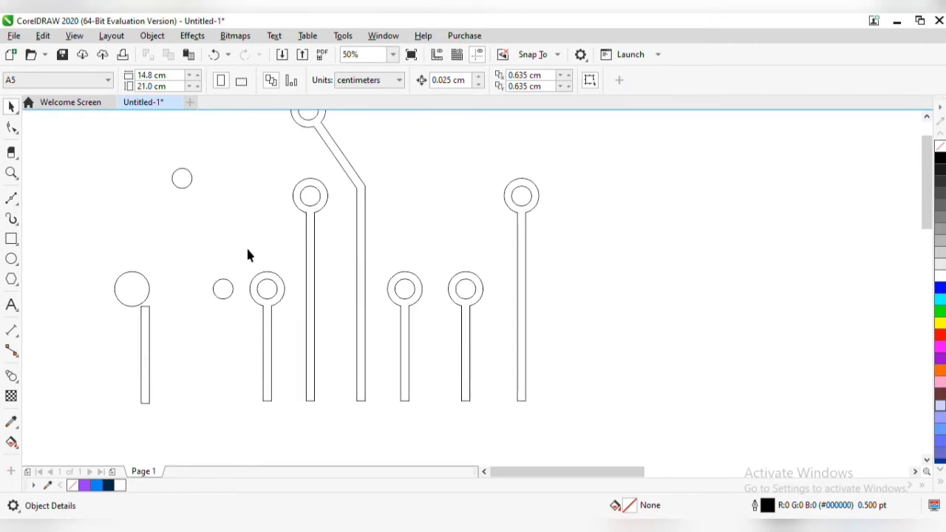
drag(145, 327, 435, 327)
shift+click(464, 370)
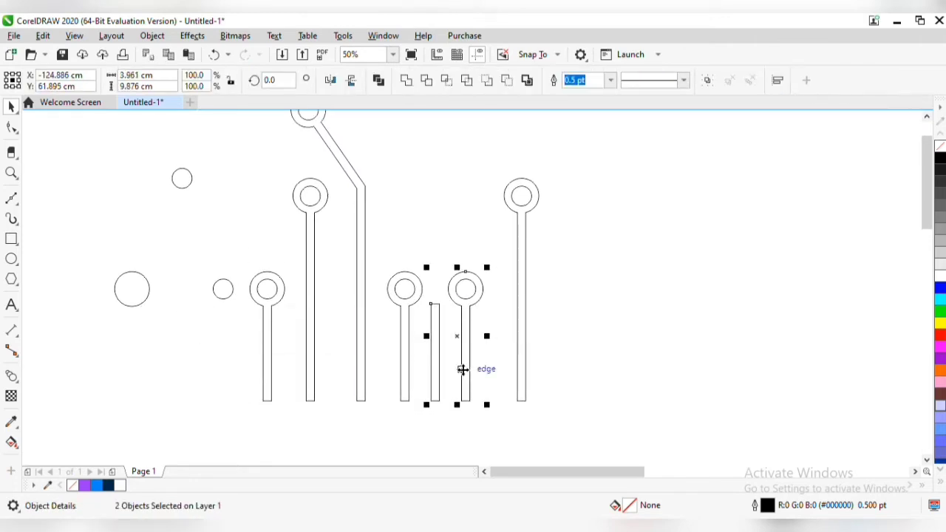
key(c)
click(476, 372)
Move the second short ring-headed copy up and slightly left, clear above the plain bar
drag(479, 289, 482, 141)
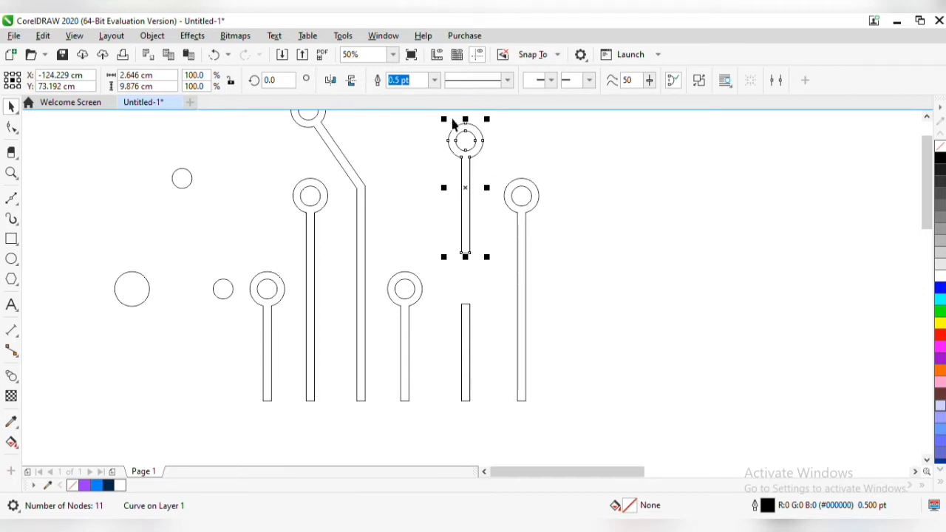
drag(456, 131, 423, 114)
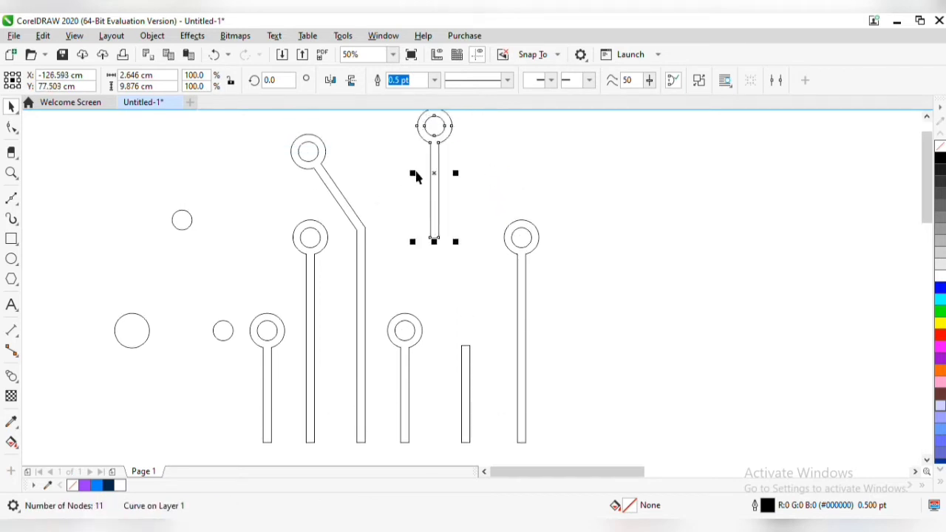
drag(422, 175, 411, 175)
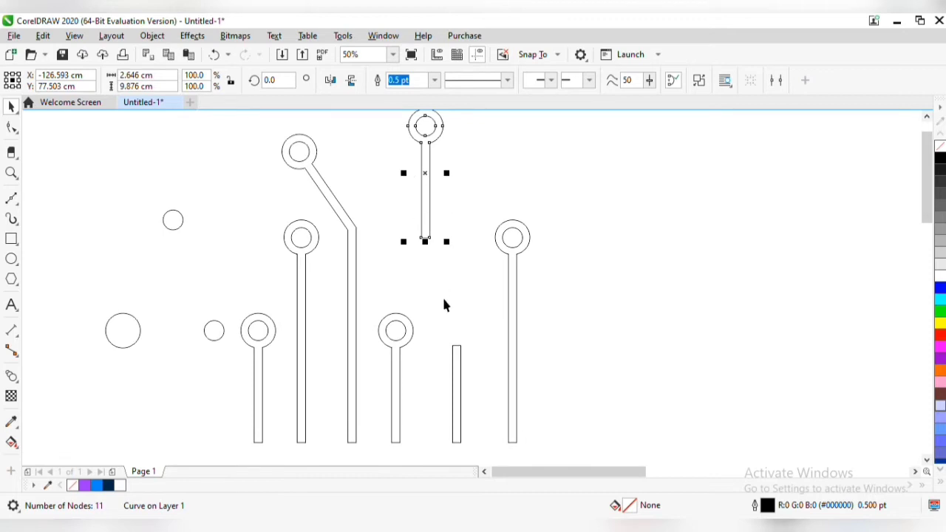
Stretch the plain bar upward and add a copy of it above and slightly to its left
click(457, 347)
mouse_move(456, 339)
mouse_down()
mouse_move(461, 293)
mouse_move(456, 309)
mouse_move(442, 262)
mouse_move(451, 233)
mouse_up()
click(446, 249)
click(448, 244)
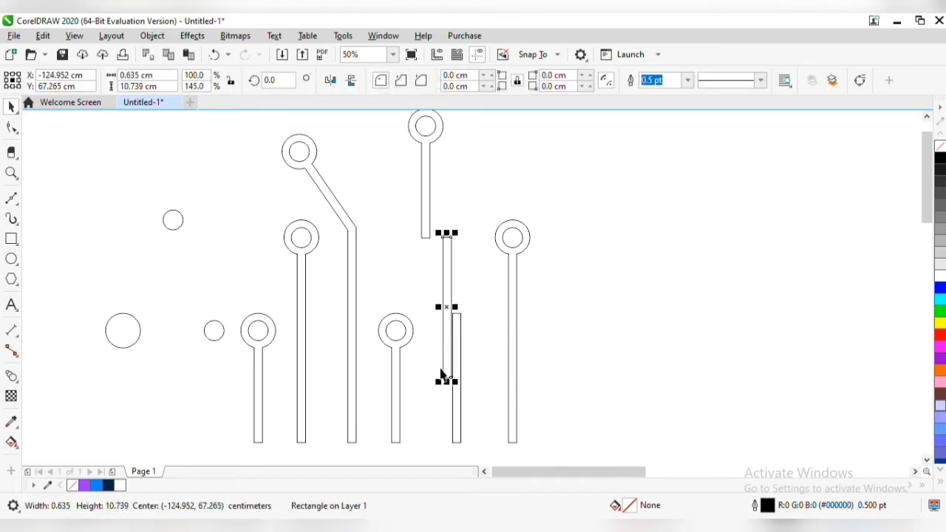
Shorten the copied bar and rotate it to about 44° so that it slants up to the left
drag(448, 385, 417, 282)
click(445, 279)
click(461, 301)
scroll(449, 298, up, 1)
scroll(450, 298, up, 1)
scroll(426, 288, down, 1)
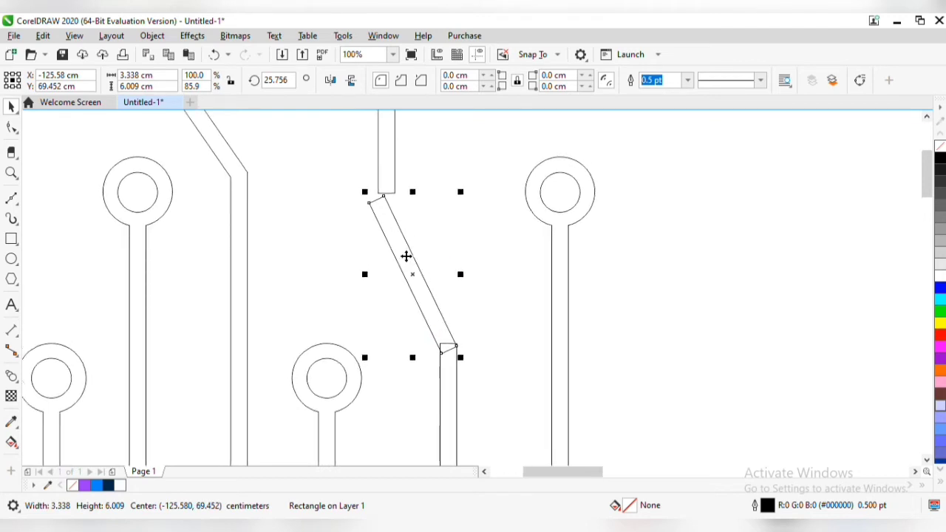
click(406, 256)
drag(356, 188, 345, 215)
click(453, 298)
scroll(453, 298, up, 1)
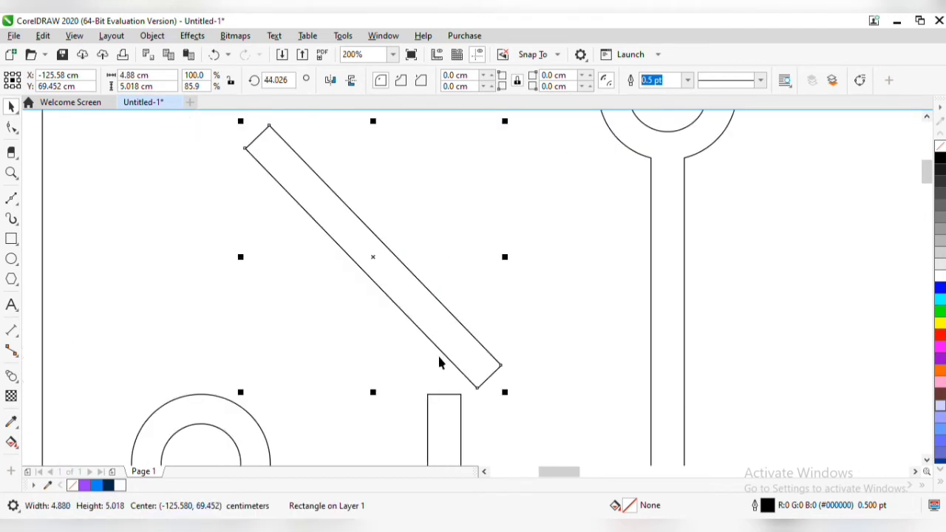
Fit the slanted bar's lower corner to the plain bar's upper right corner and weld the two bars
drag(439, 363, 414, 373)
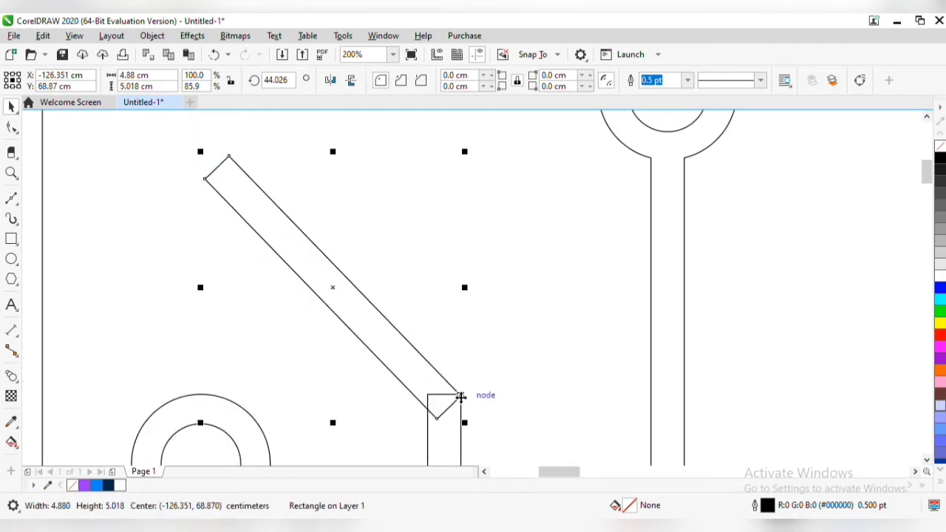
shift+click(442, 423)
click(406, 82)
scroll(380, 262, down, 1)
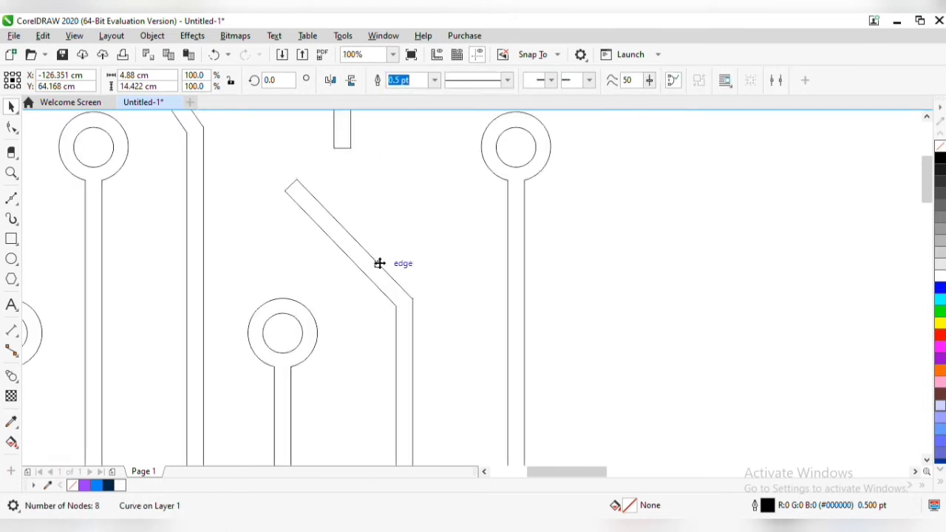
Delete the surplus node at the outer corner of the new bar's bend
click(372, 207)
scroll(539, 311, up, 3)
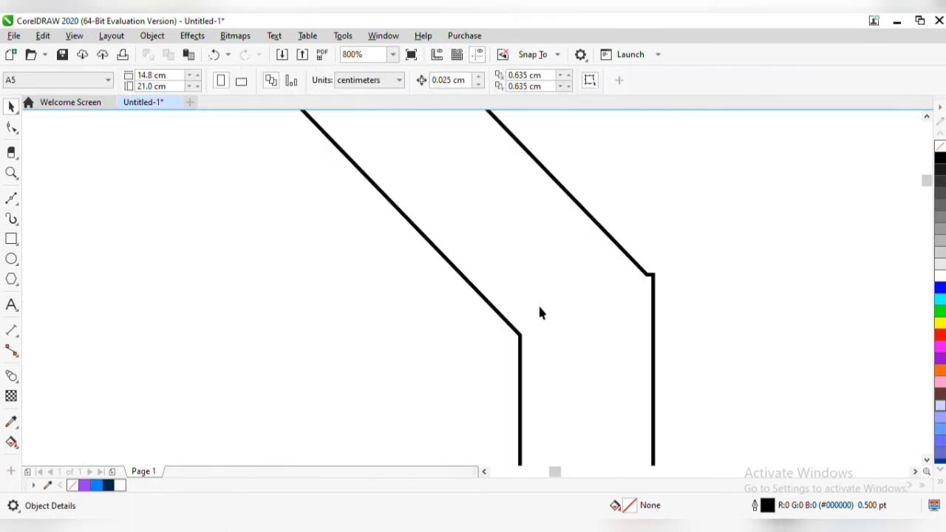
click(648, 275)
key(Delete)
scroll(666, 274, down, 3)
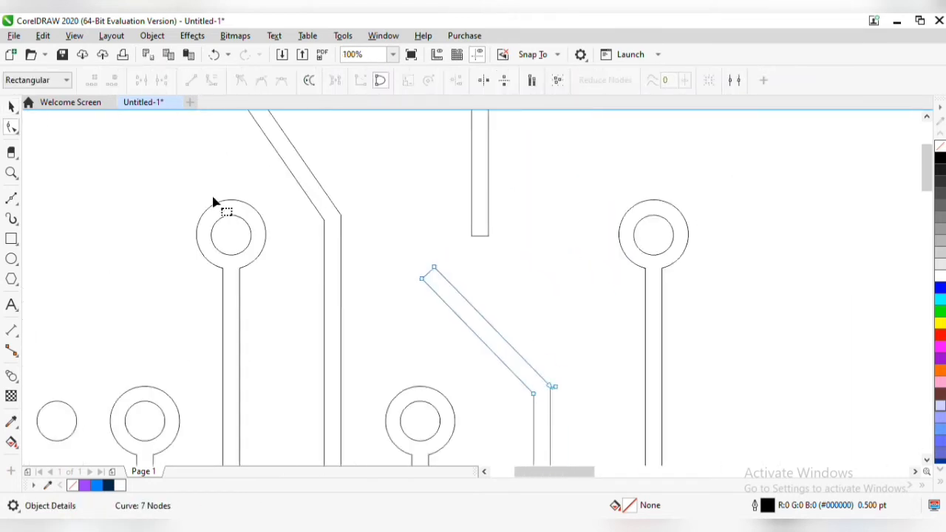
Move the raised ring-headed shape down so its stem's lower left corner meets the slanted bar's upper left corner
click(11, 108)
drag(486, 208, 450, 260)
scroll(426, 286, up, 1)
scroll(446, 278, up, 2)
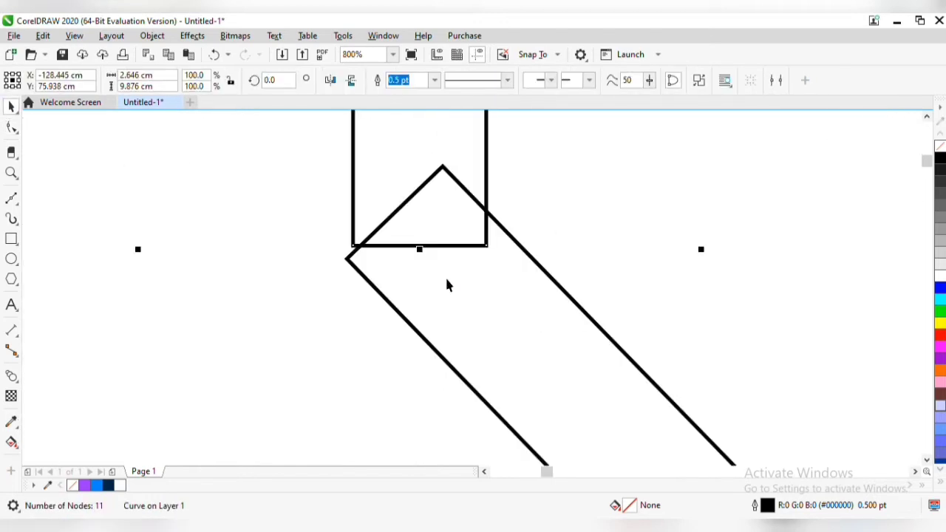
drag(395, 213, 418, 203)
key(ctrl+z)
drag(391, 162, 383, 178)
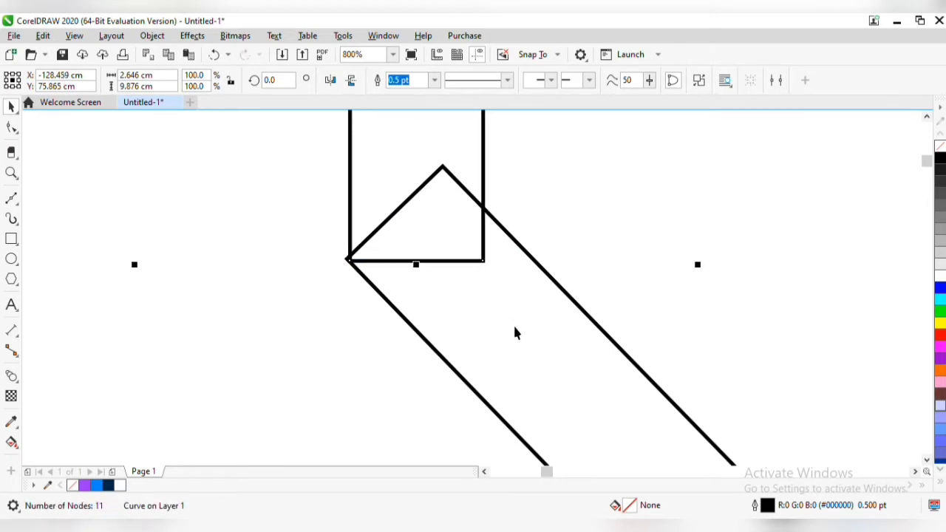
shift+click(514, 327)
click(458, 143)
key(Left)
key(Up)
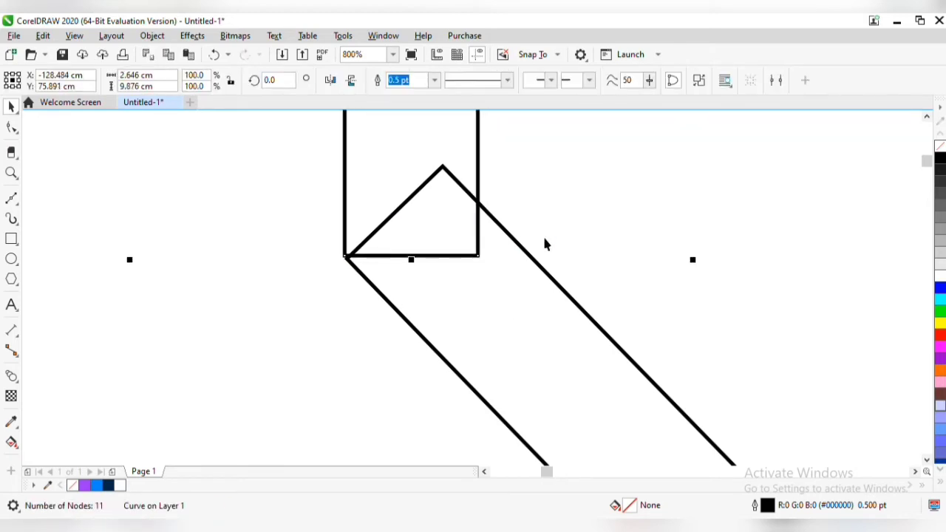
Weld the raised ring-headed shape to the slanted bar
shift+click(474, 280)
click(408, 78)
click(380, 219)
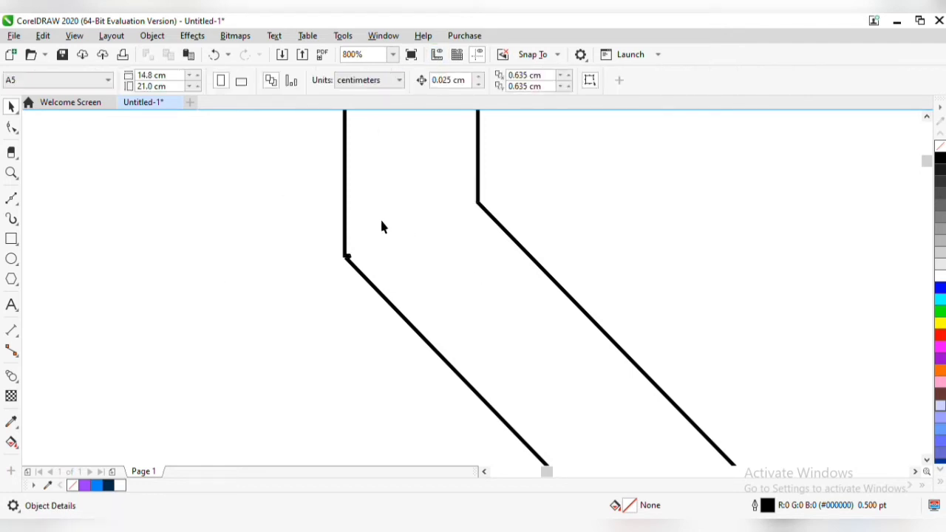
Delete the two surplus nodes at the left corner of the upper bend on the newly welded ring-headed bar
double_click(343, 227)
mouse_move(372, 238)
mouse_down()
mouse_move(330, 276)
mouse_move(367, 254)
mouse_up()
scroll(367, 254, up, 2)
double_click(298, 271)
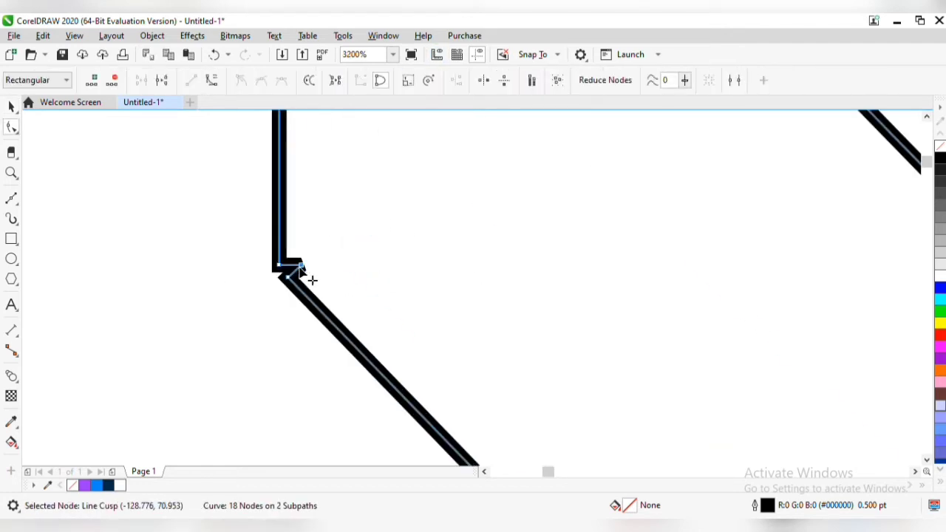
double_click(288, 277)
scroll(386, 291, down, 5)
drag(395, 296, 337, 222)
scroll(478, 328, up, 1)
scroll(460, 333, up, 4)
drag(315, 326, 465, 342)
scroll(380, 325, down, 3)
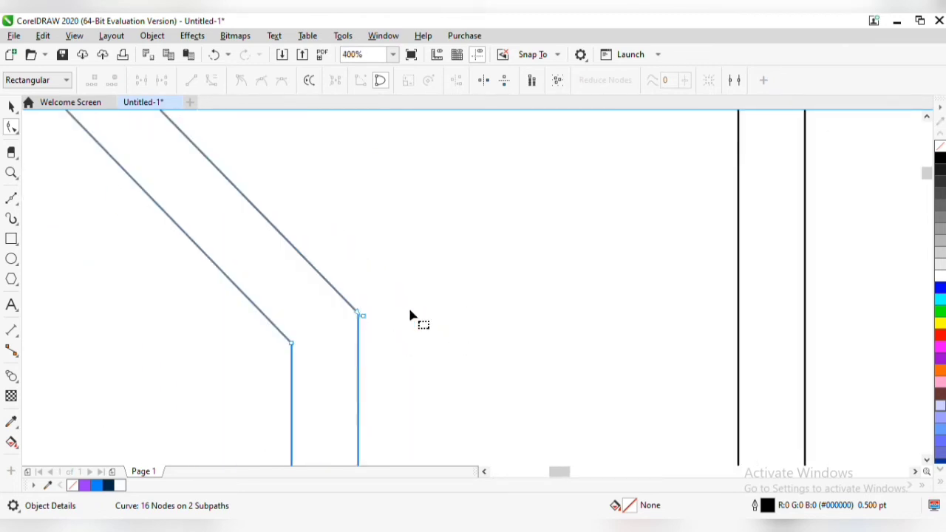
scroll(393, 325, down, 3)
click(11, 107)
click(149, 193)
scroll(479, 174, down, 1)
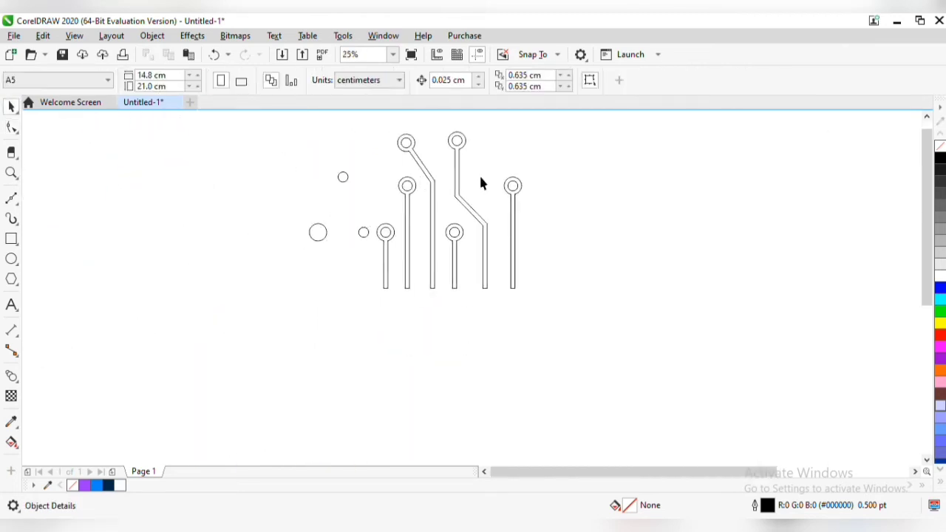
Group the six ring-headed bars clear of the other shapes and delete the three loose circles
drag(479, 174, 500, 234)
drag(370, 393, 372, 394)
key(ctrl+g)
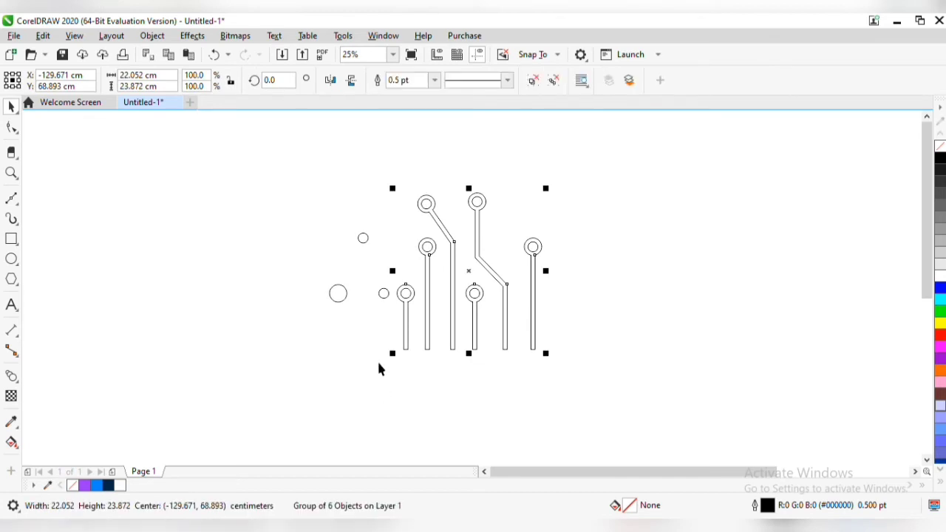
drag(306, 195, 591, 328)
key(Delete)
Draw a four-sided polygon as a diamond about 17.78 cm wide and high beside the bar group
click(11, 238)
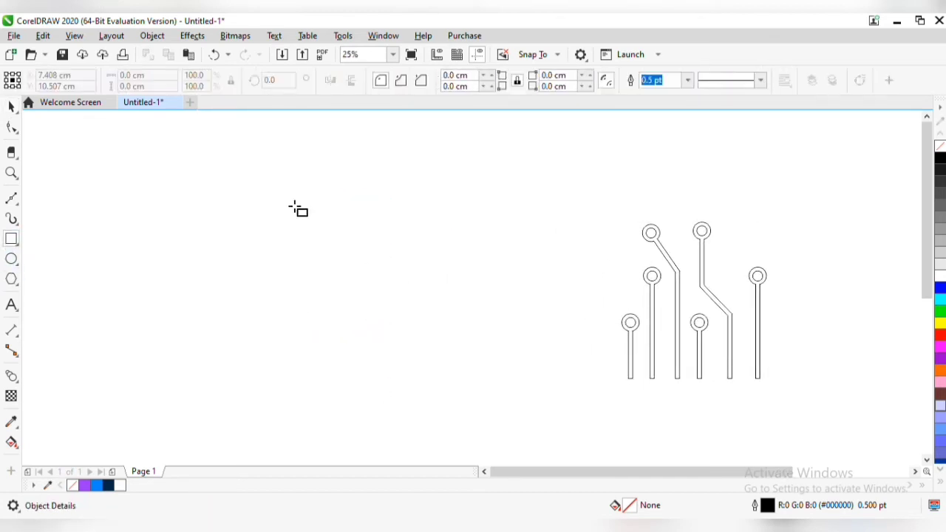
click(11, 278)
drag(315, 222, 440, 283)
click(411, 76)
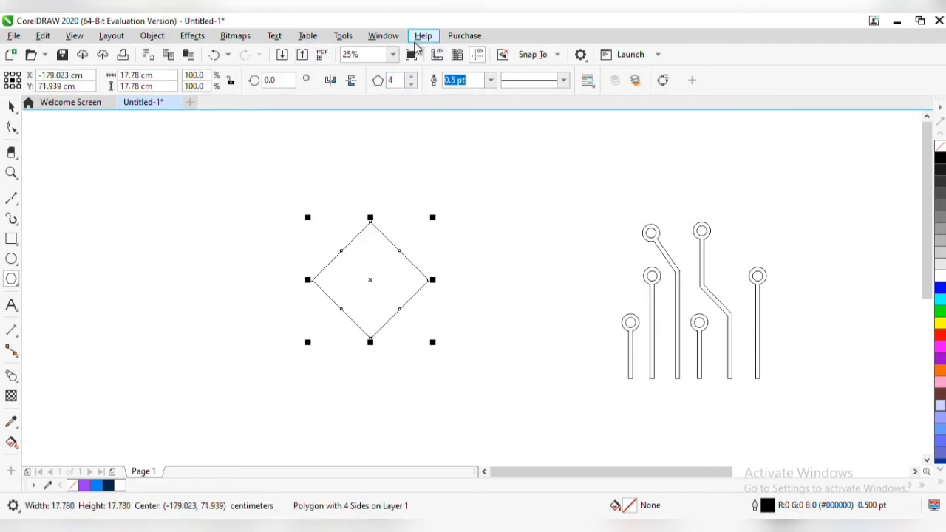
Round the diamond's corners with a 1.72 cm fillet radius
click(383, 36)
mouse_move(474, 220)
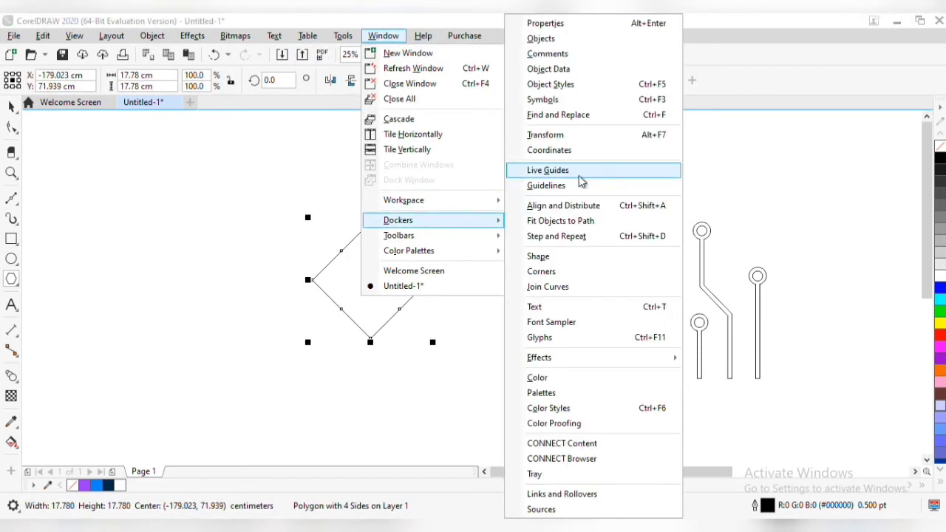
click(577, 271)
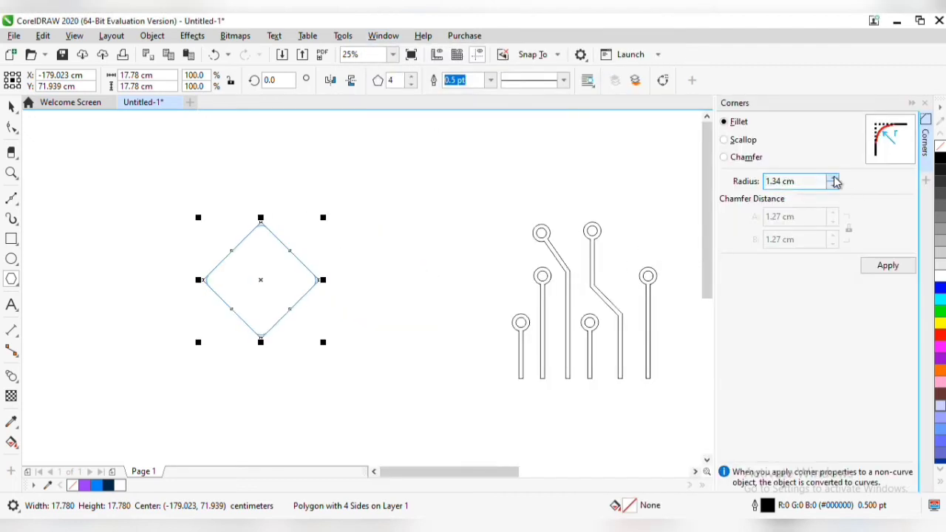
click(880, 265)
Fill the rounded diamond with a gradient from purple at the bottom to blue at the top and widen it to about 22.05 cm
click(11, 442)
drag(272, 348, 257, 182)
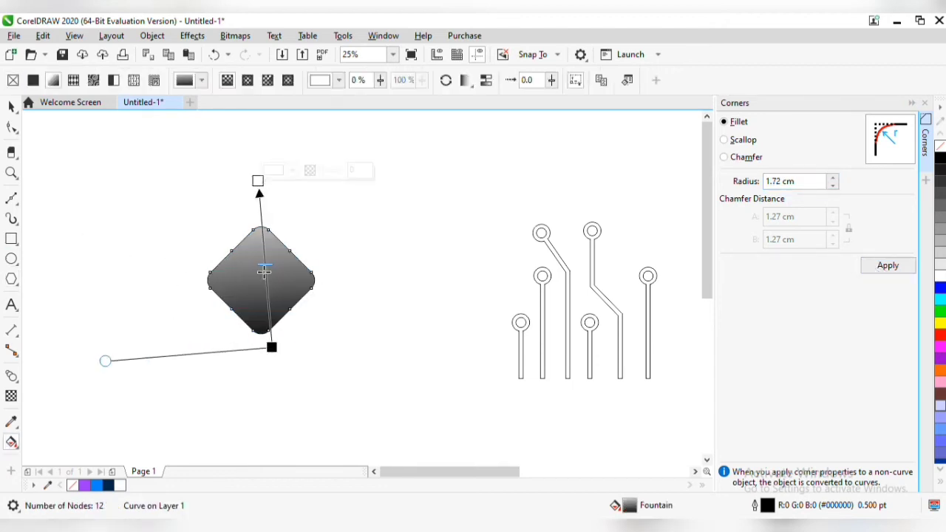
click(84, 486)
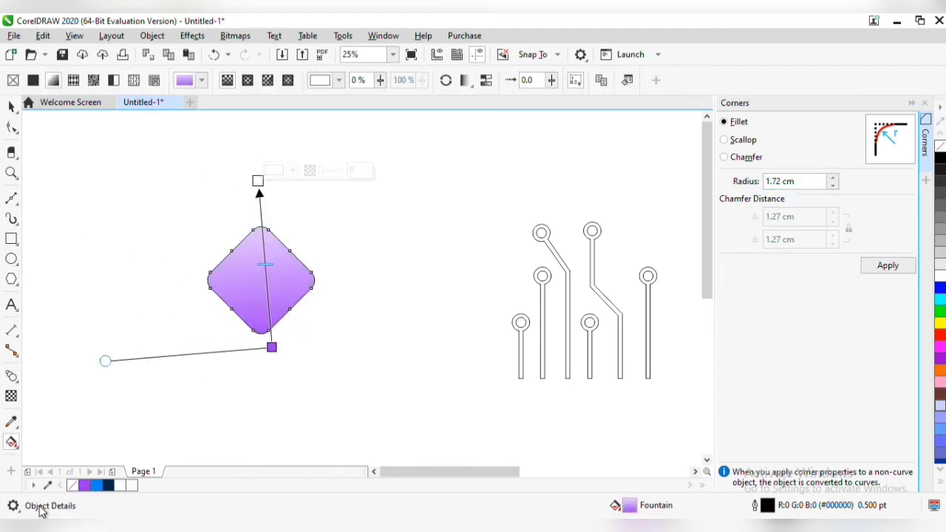
click(97, 486)
key(space)
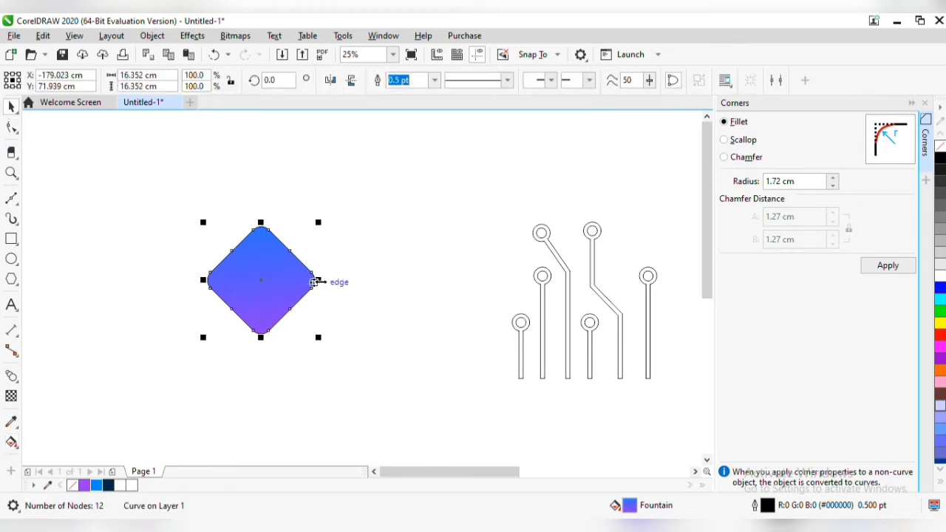
drag(316, 282, 356, 271)
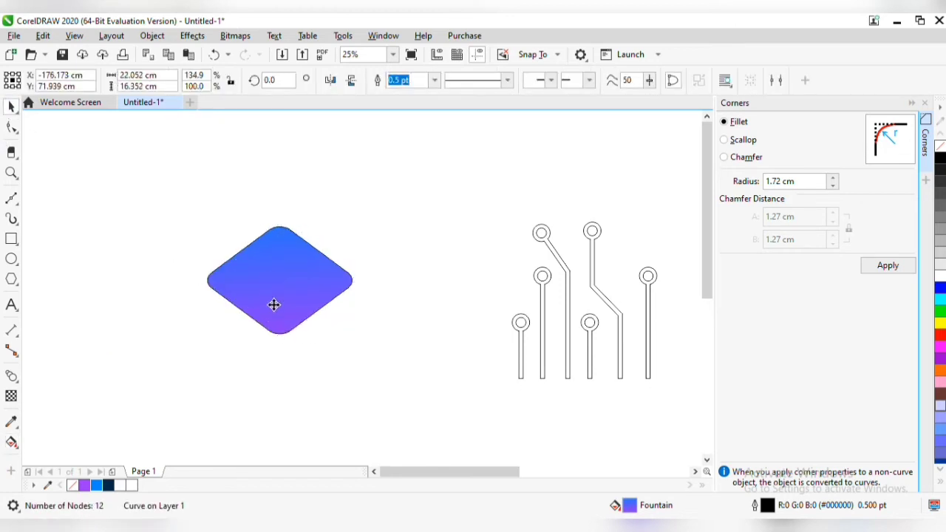
Place a copy of the diamond slightly below and behind the original, filled dark navy (#012746) with no outline
drag(274, 304, 253, 319)
click(108, 486)
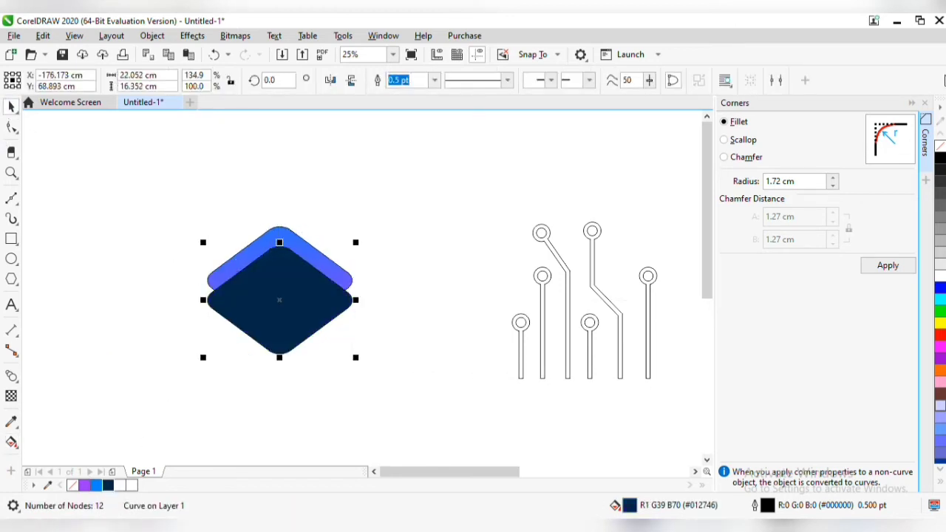
right_click(940, 146)
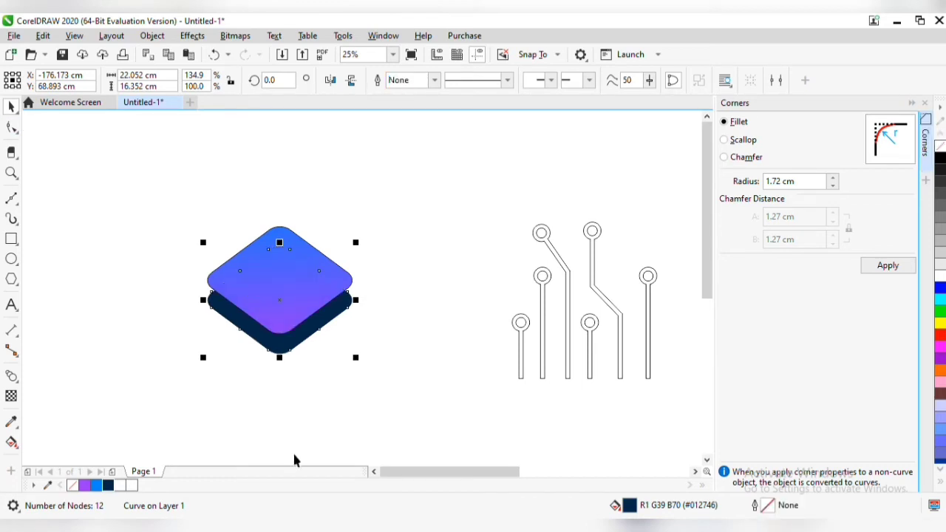
Shift the purple start of the front diamond's gradient up inside its lower corner and remove the diamond's outline
click(311, 280)
click(11, 443)
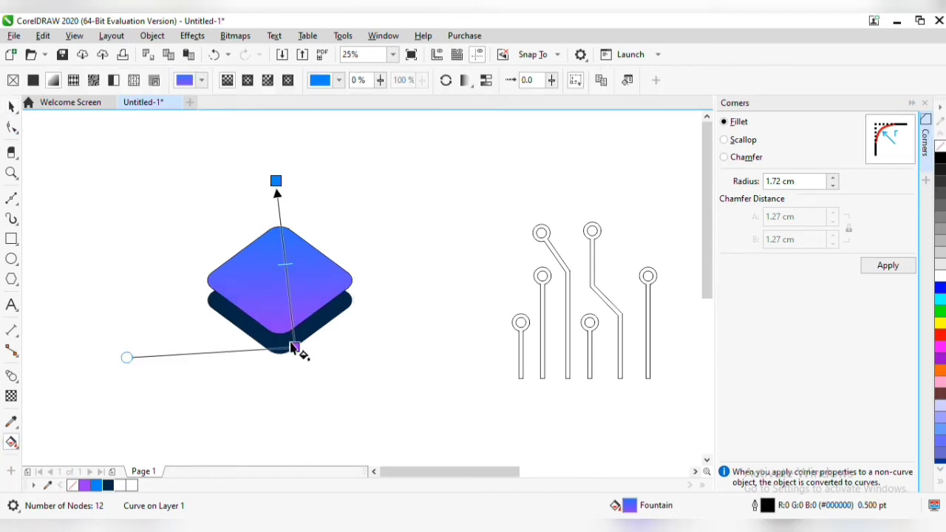
drag(295, 348, 276, 313)
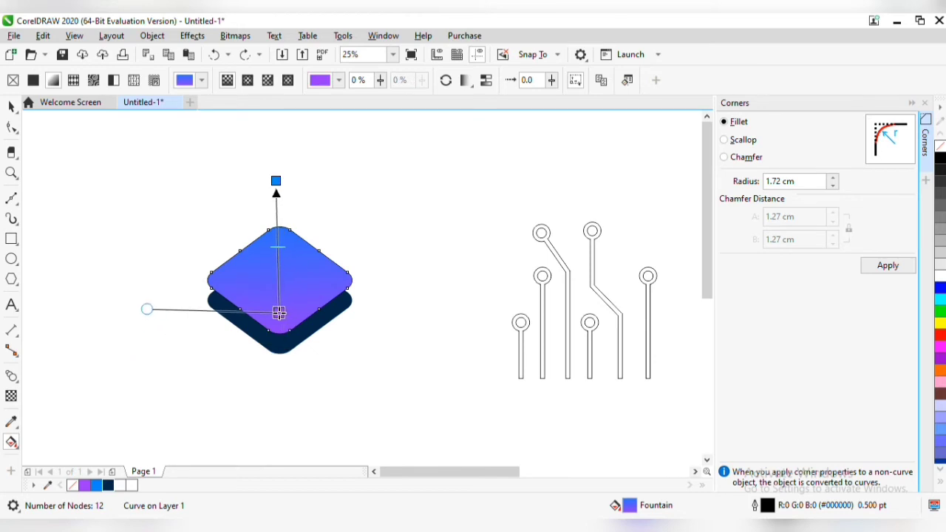
click(11, 106)
right_click(940, 151)
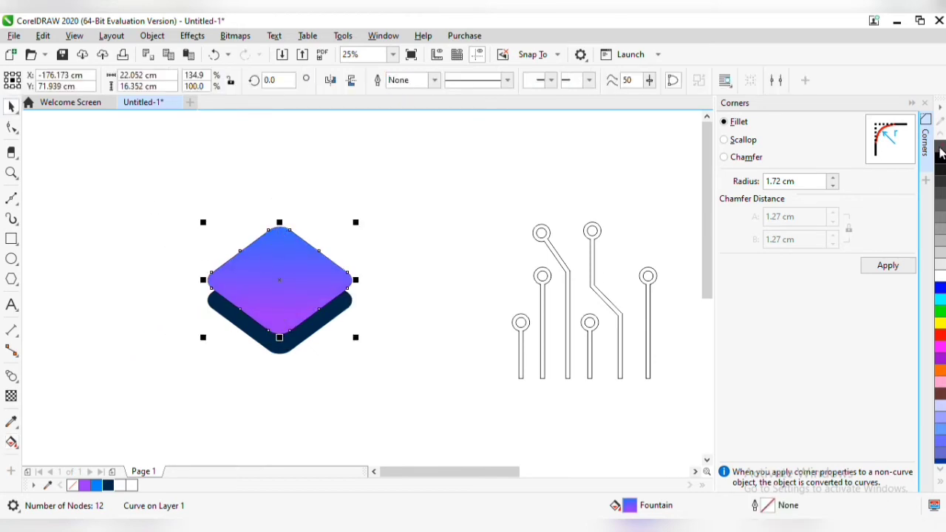
Bring the bar group over the diamond, fill it white and scale it down to about 80.7%
click(562, 284)
drag(586, 275, 334, 192)
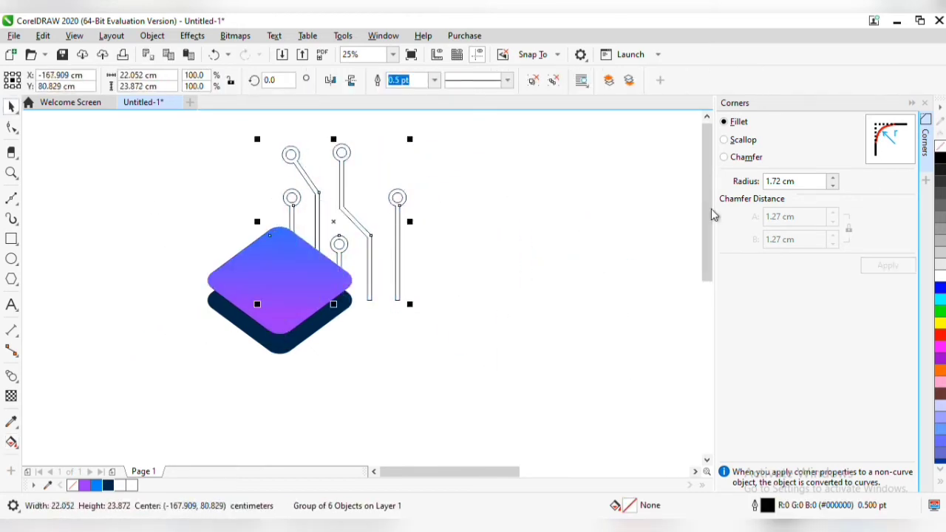
click(940, 275)
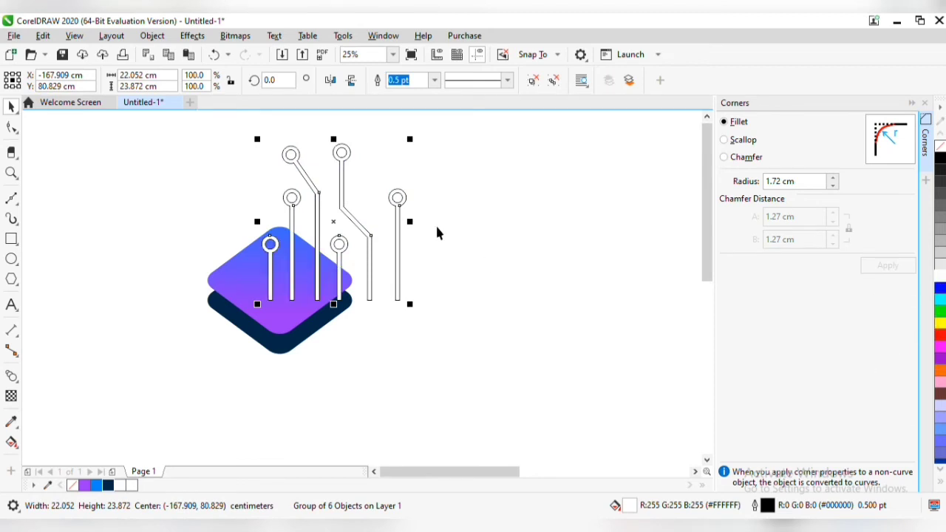
scroll(372, 270, up, 2)
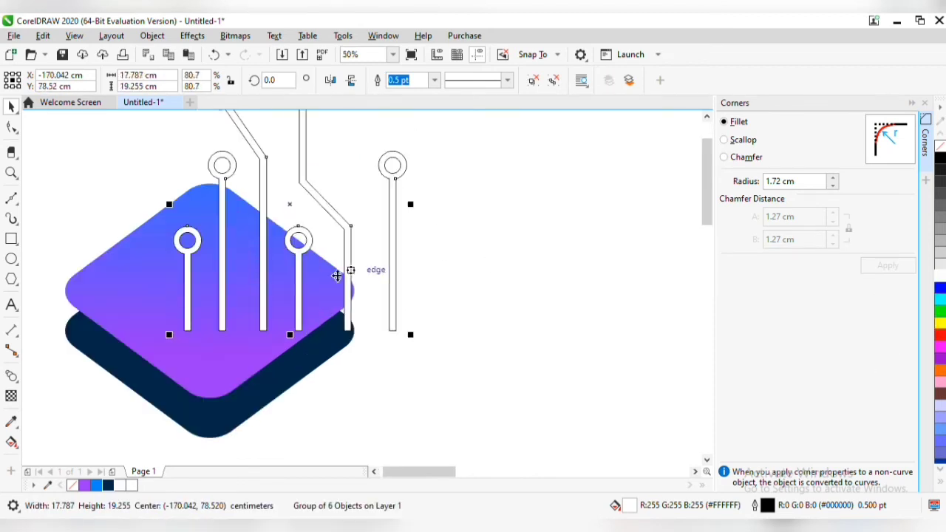
Add perspective to the bar group and fit its four corners to the slanted face of the front diamond
click(111, 35)
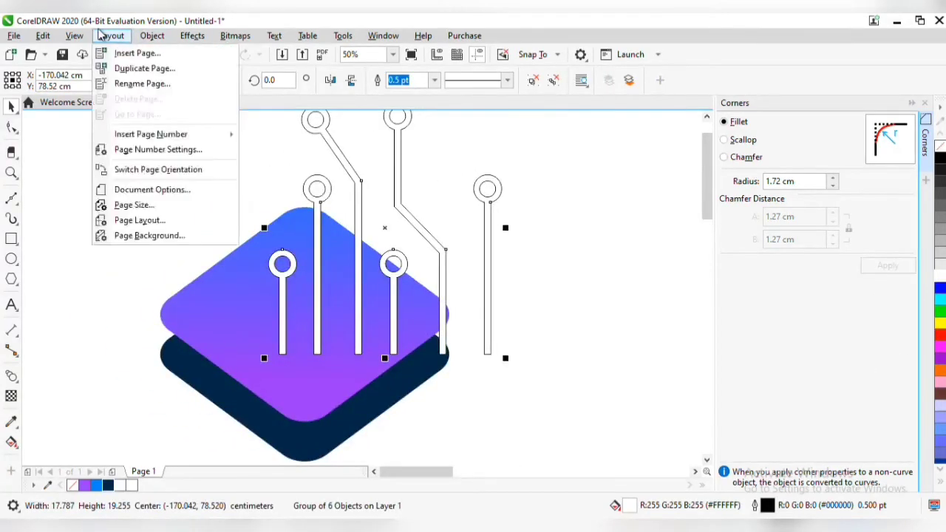
mouse_move(152, 36)
click(285, 343)
scroll(584, 407, down, 2)
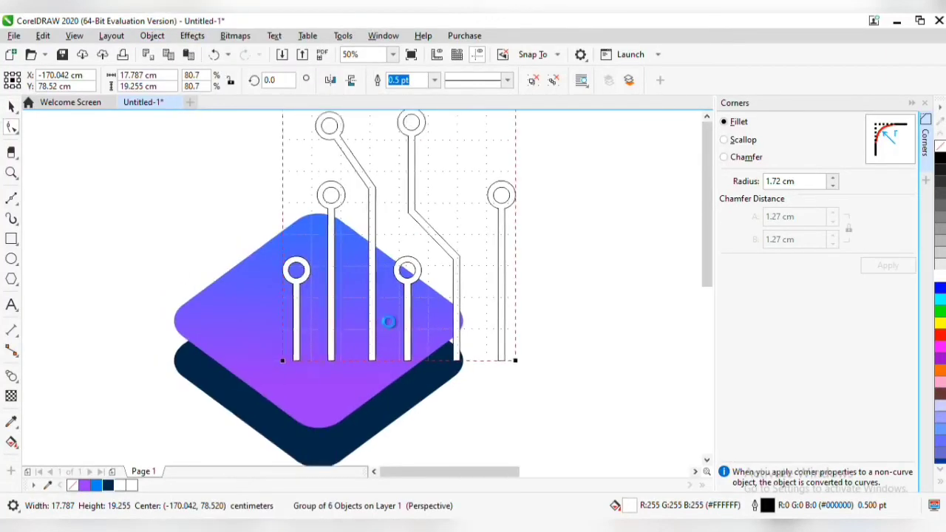
scroll(559, 384, up, 3)
drag(550, 326, 327, 385)
drag(314, 327, 218, 305)
scroll(390, 223, down, 2)
drag(488, 178, 442, 284)
drag(370, 175, 403, 224)
scroll(411, 294, up, 2)
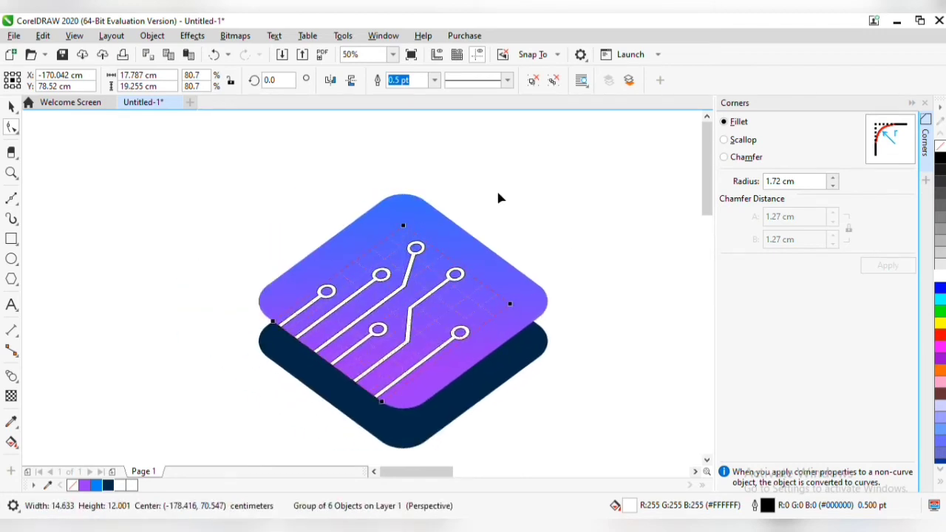
Change the outline of the circuit bars to white
click(12, 107)
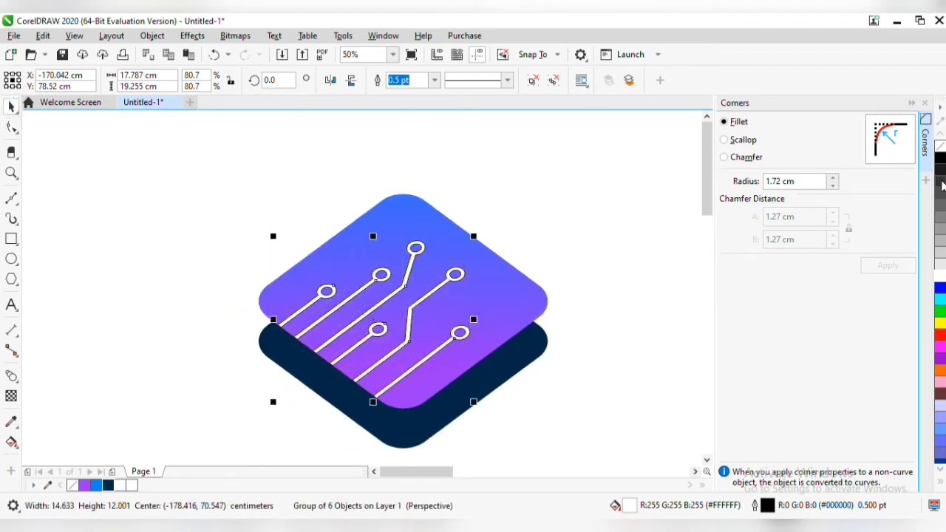
click(598, 360)
scroll(598, 360, down, 2)
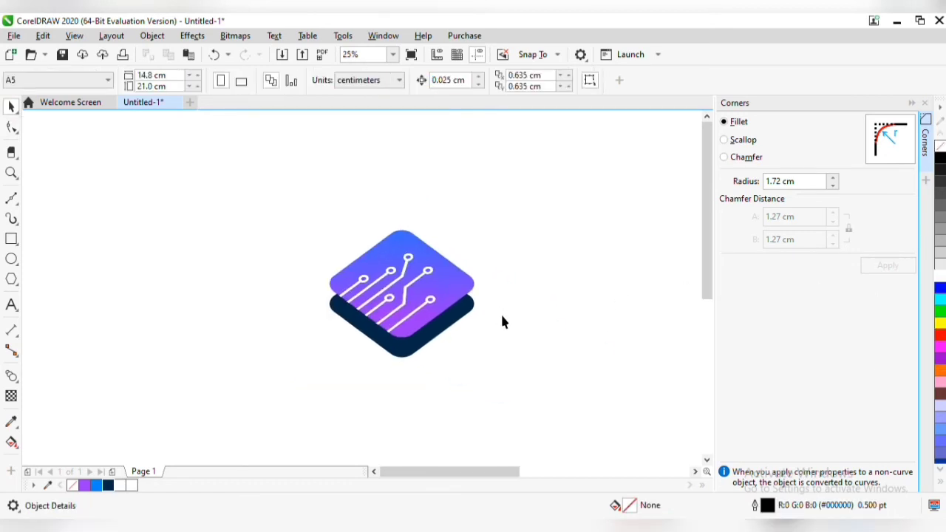
Flatten the complete icon vertically to a height of about 15.85 cm, keeping its width
mouse_move(284, 183)
mouse_down()
mouse_move(517, 393)
mouse_move(320, 239)
mouse_move(518, 436)
mouse_up()
drag(404, 205, 418, 227)
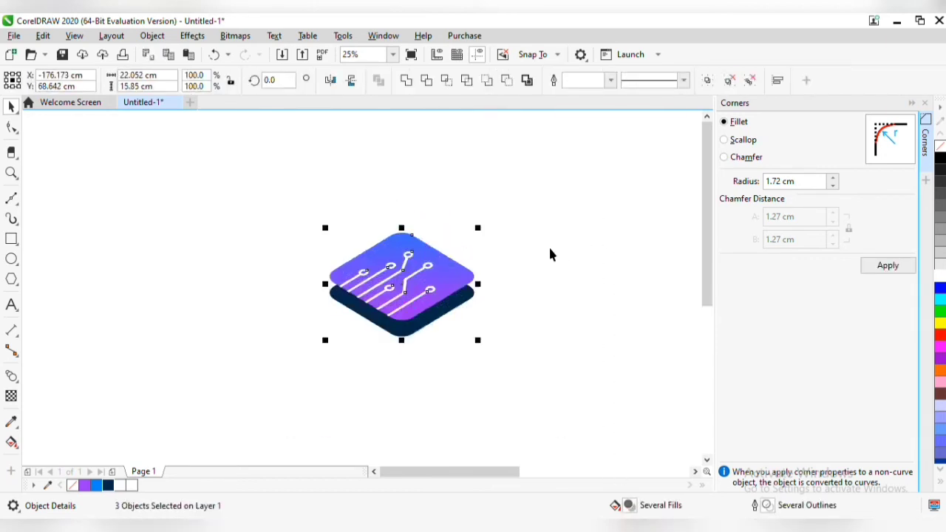
click(547, 254)
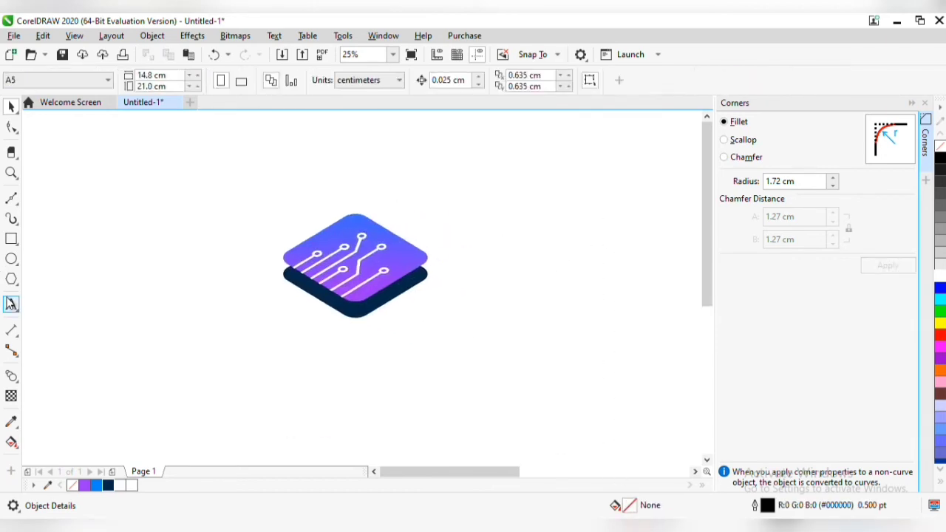
Add the text DATA below the icon in 180 pt Arial
click(11, 304)
click(318, 352)
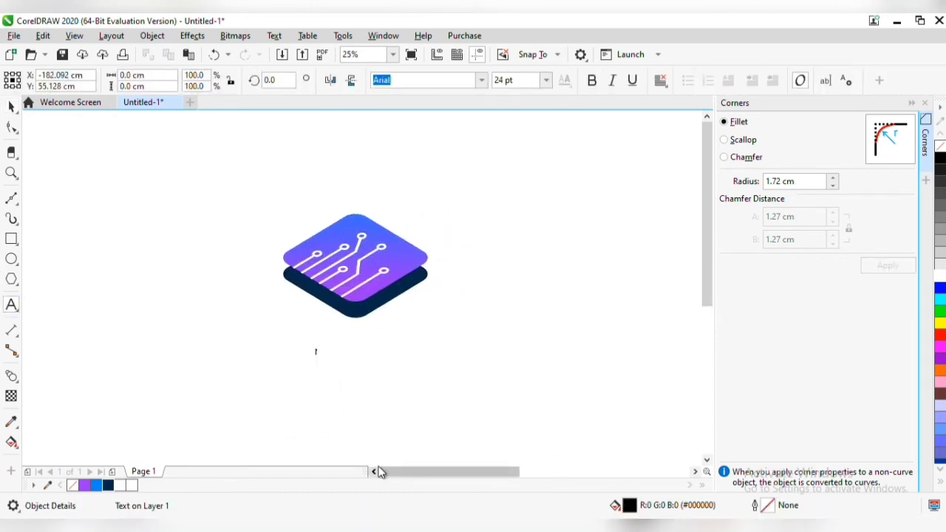
text(180)
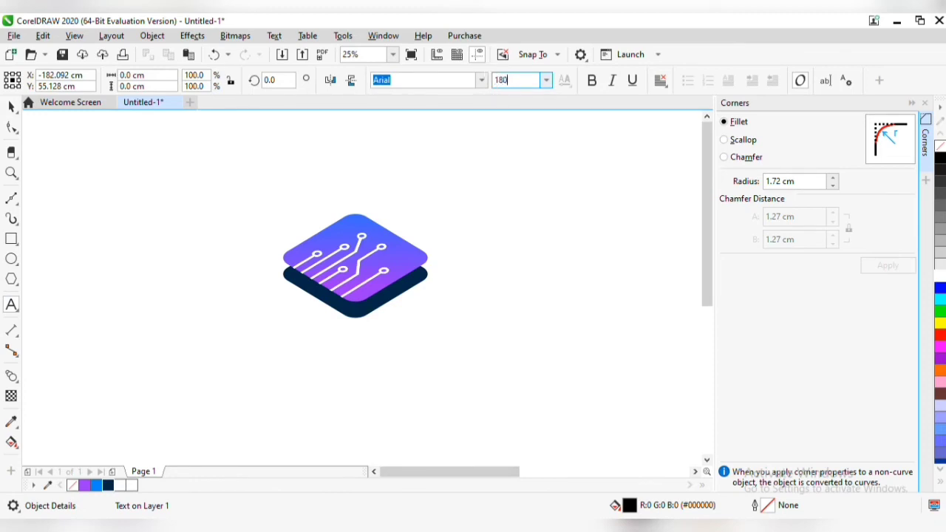
key(Return)
text(DATA)
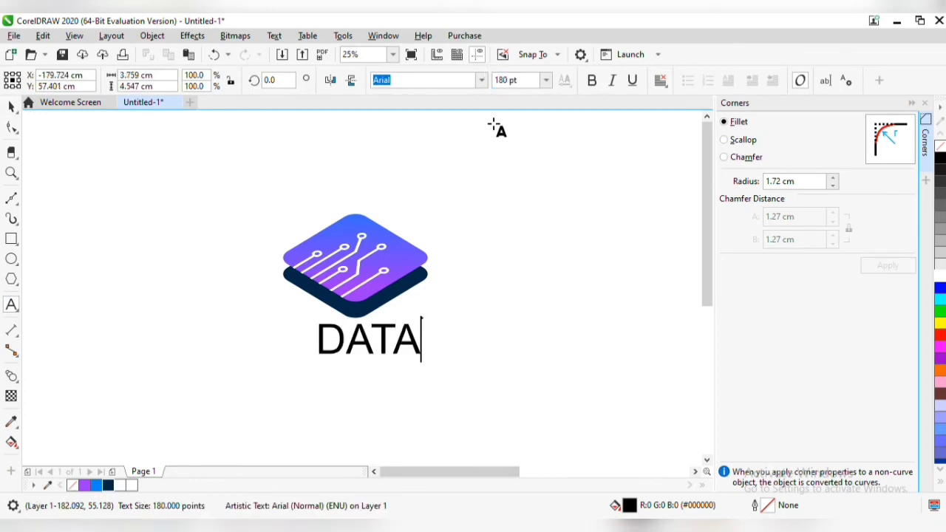
Make the DATA text bold and centre it horizontally under the icon
click(11, 107)
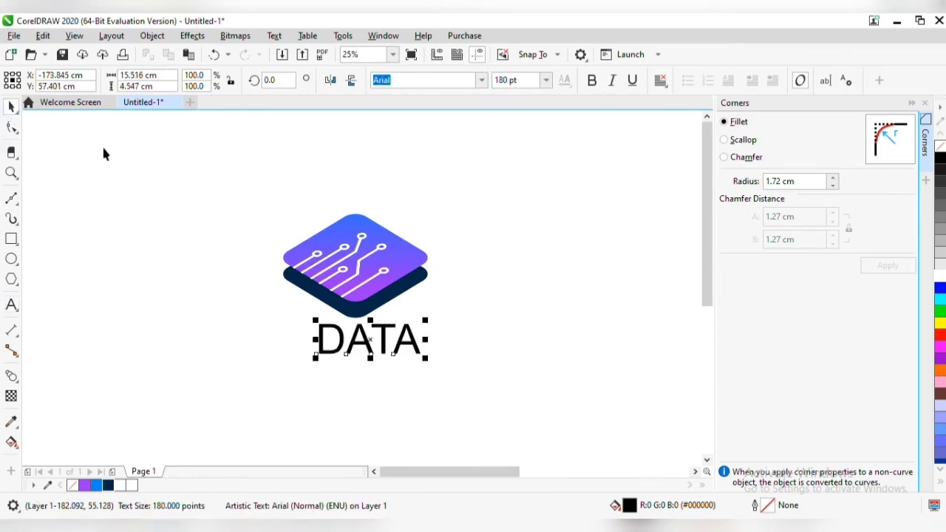
click(591, 80)
shift+click(366, 293)
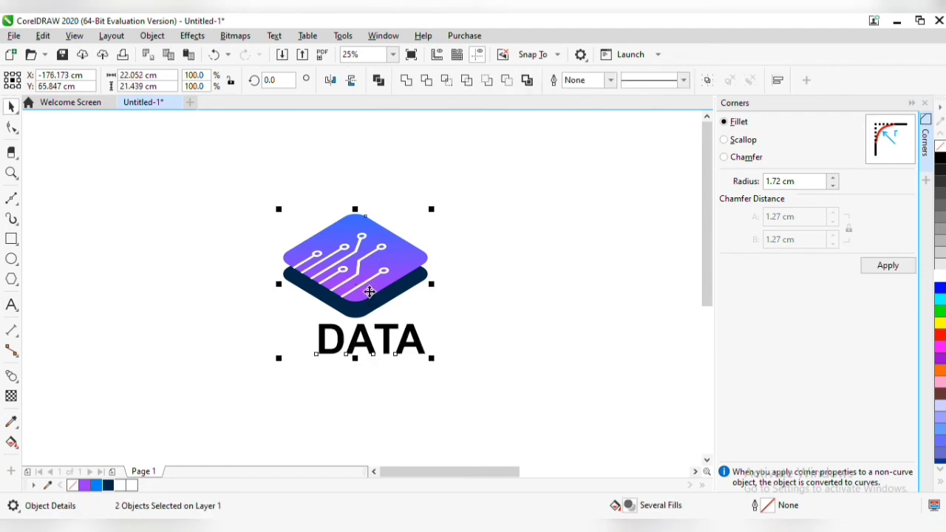
key(c)
click(380, 372)
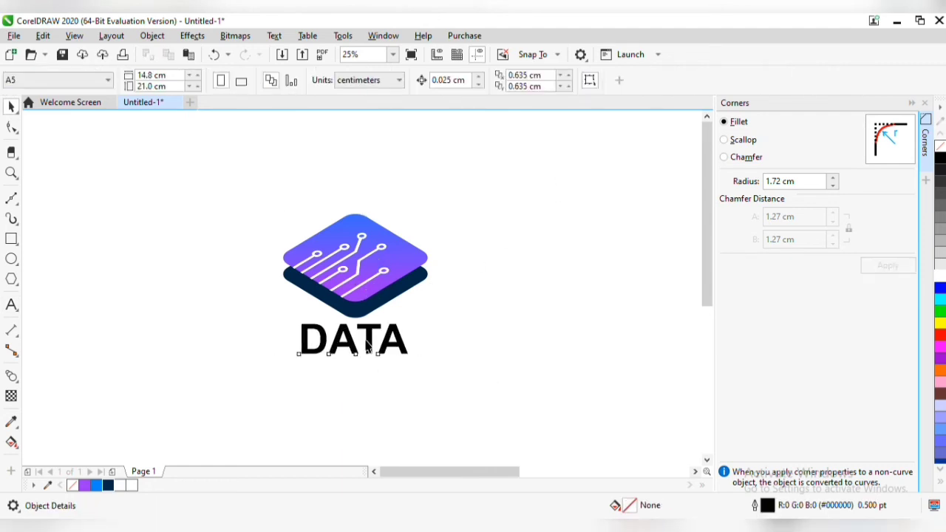
Align the DATA text with the left edge of the icon and keep only the text selected
drag(367, 347, 338, 347)
shift+click(338, 233)
key(l)
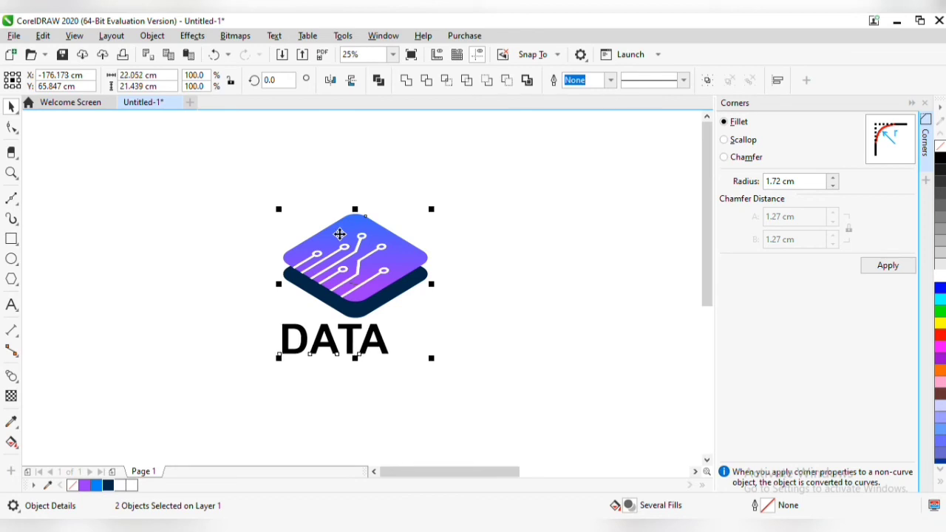
click(435, 342)
click(357, 346)
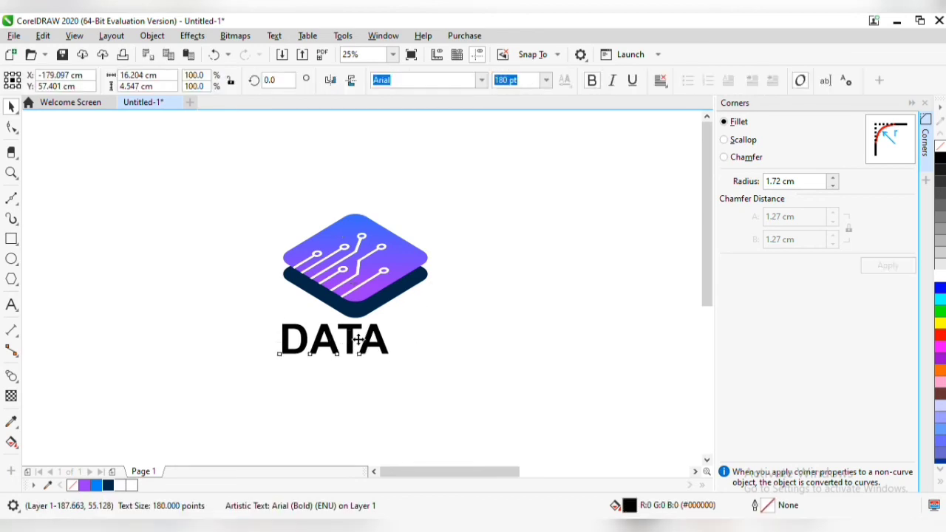
Duplicate the DATA text to its right, change the copy to LOGO and give it normal instead of bold weight
drag(357, 340, 509, 341)
double_click(508, 341)
key(ctrl+a)
text(LO)
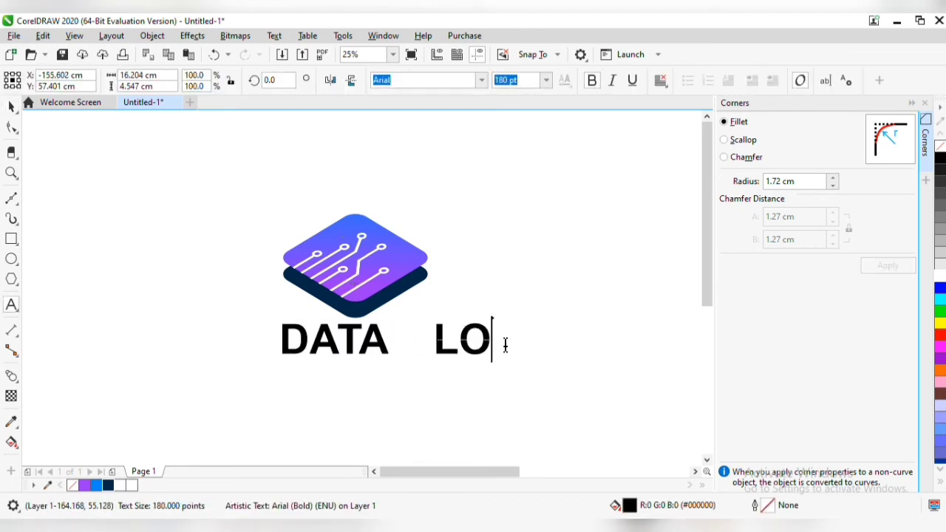
text(GO)
key(ctrl+a)
click(593, 80)
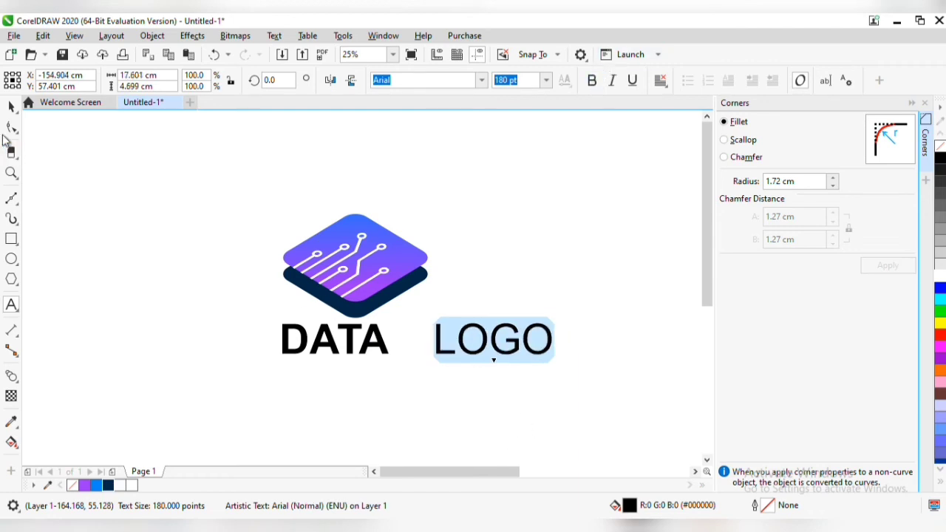
Scale the LOGO text down to about 131 pt and place it close beside DATA with their bottom edges aligned
click(12, 106)
drag(554, 315, 526, 324)
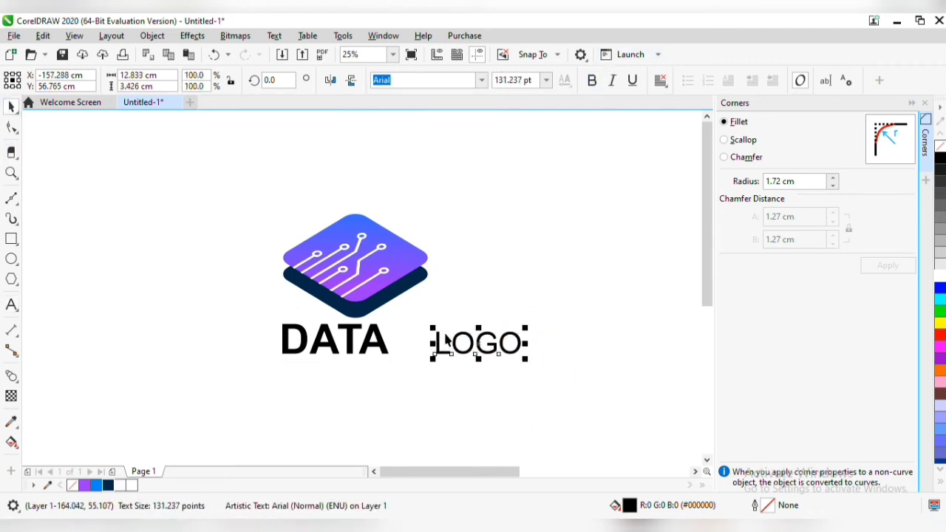
shift+click(379, 347)
key(b)
click(511, 368)
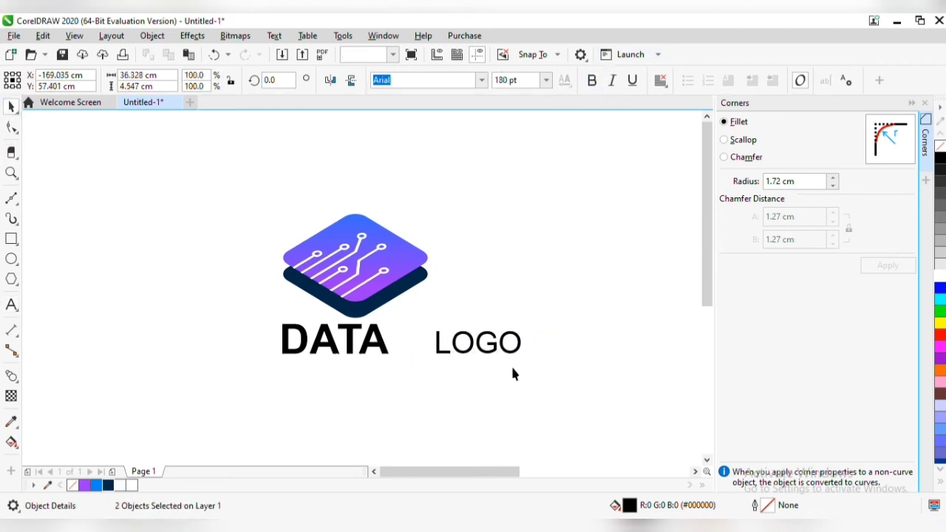
click(494, 346)
drag(493, 346, 458, 345)
Group all parts of the icon together, and group the DATA and LOGO texts as a separate caption
click(354, 273)
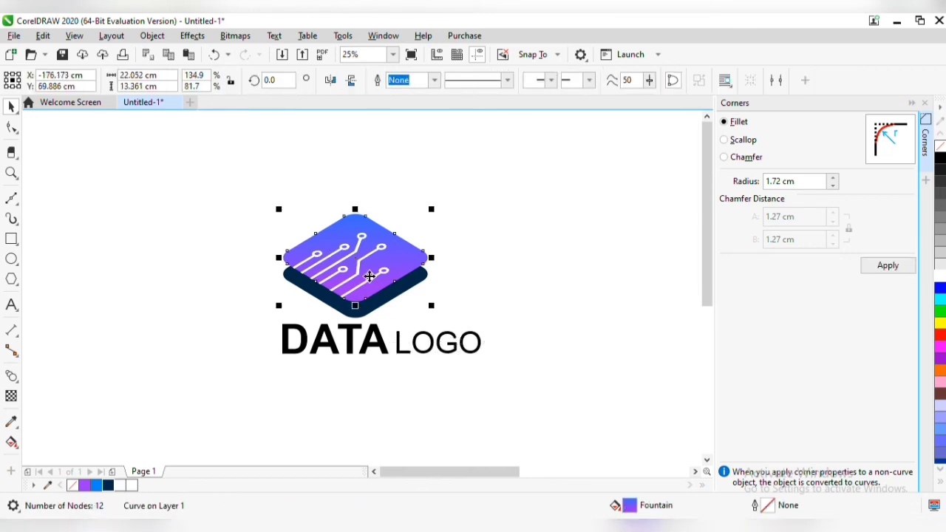
drag(195, 148, 443, 329)
key(ctrl+g)
click(400, 347)
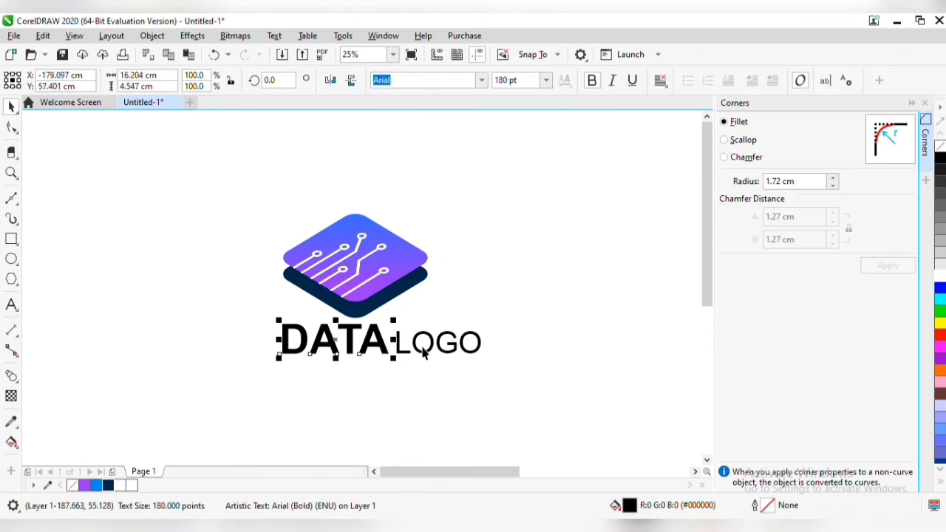
shift+click(429, 347)
key(ctrl+g)
Centre the icon group horizontally above the DATA LOGO caption
key(ctrl+a)
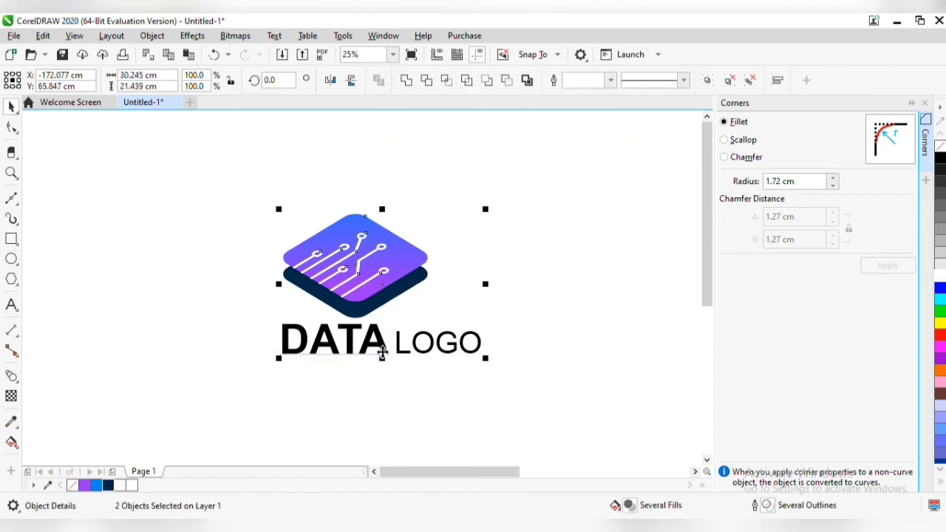
key(c)
click(254, 196)
drag(254, 197, 542, 407)
Draw a background rectangle of about 56.2 × 42.7 cm around the logo, filled #FAFCFE without outline, and send it to the back
key(F6)
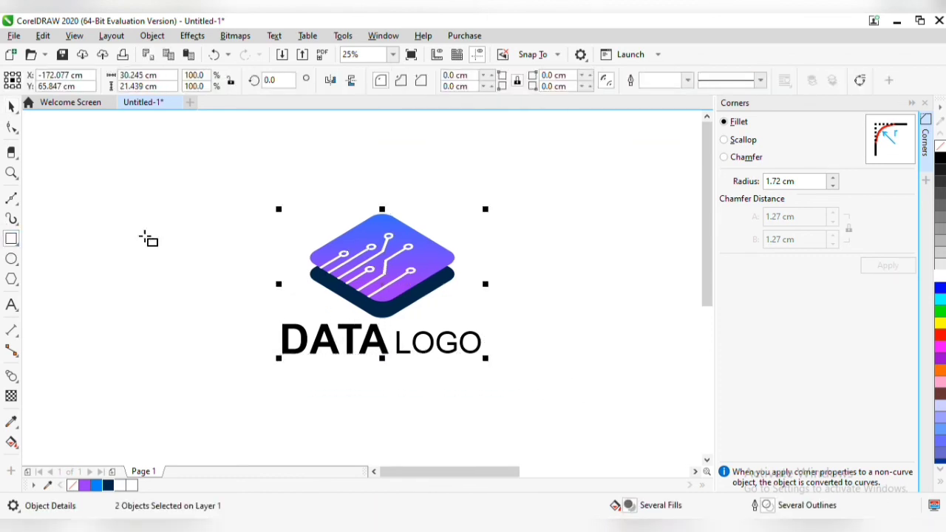
drag(200, 136, 571, 419)
click(122, 485)
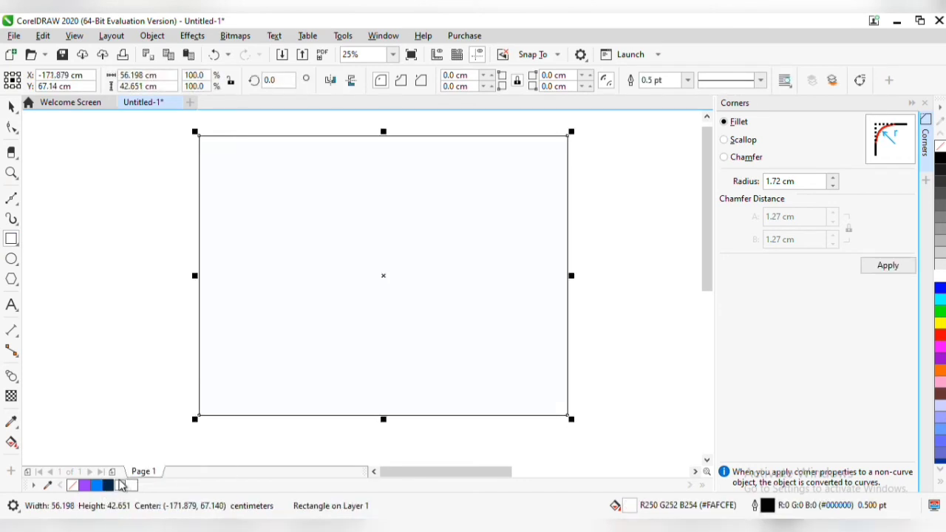
right_click(940, 148)
key(shift+Page_Down)
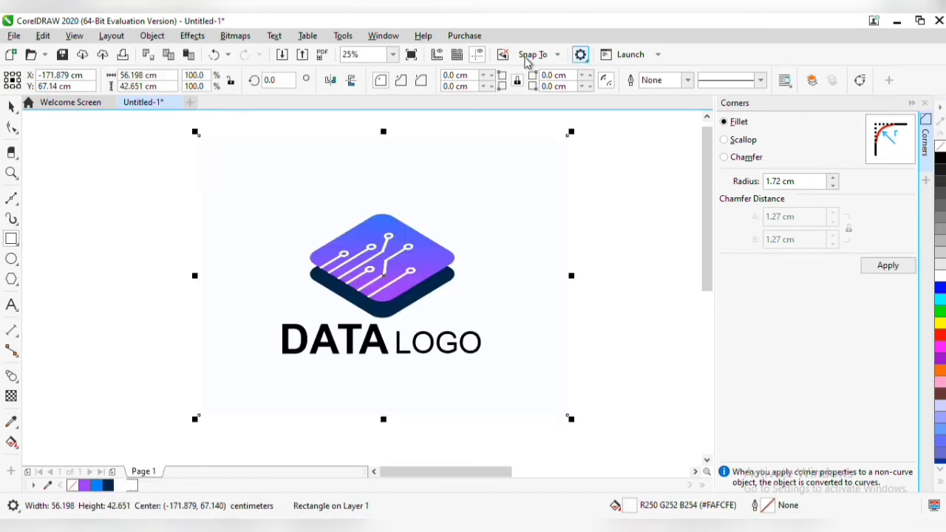
Close the Corners docker, group the icon with the caption and centre the group on the background rectangle both ways
click(925, 103)
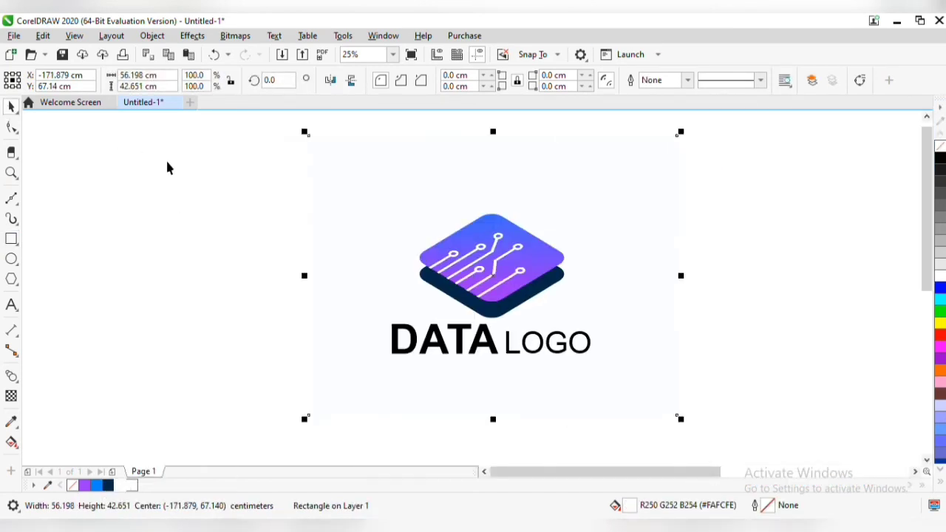
drag(167, 165, 649, 392)
key(ctrl+g)
shift+click(634, 213)
key(e)
key(c)
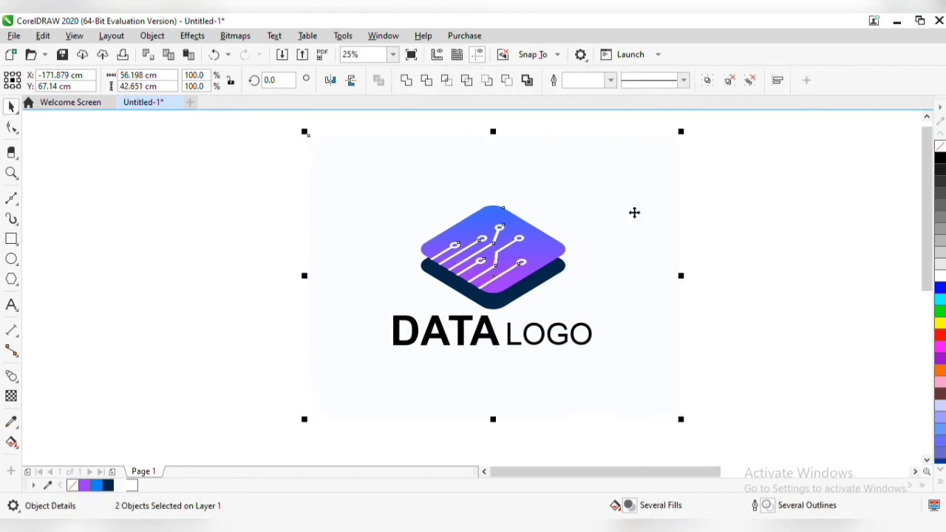
Preview the finished logo in full screen
scroll(634, 213, up, 1)
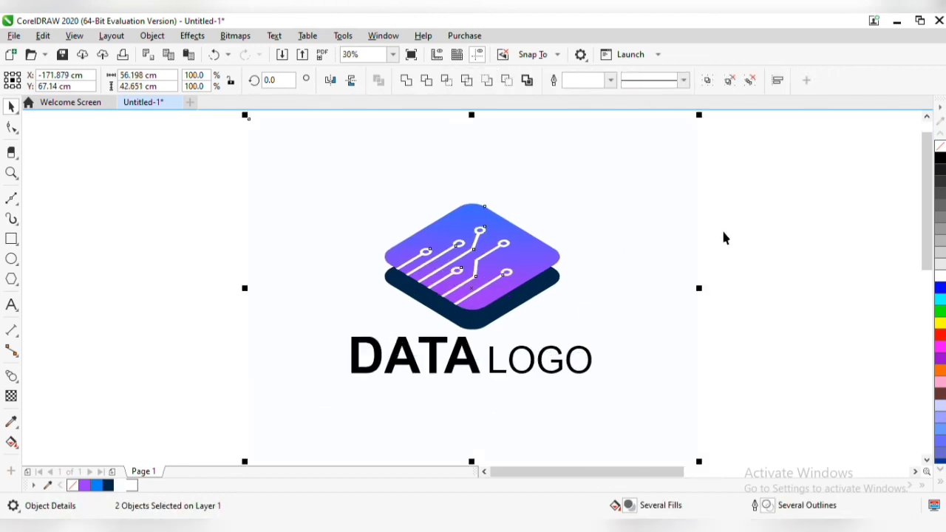
key(F9)
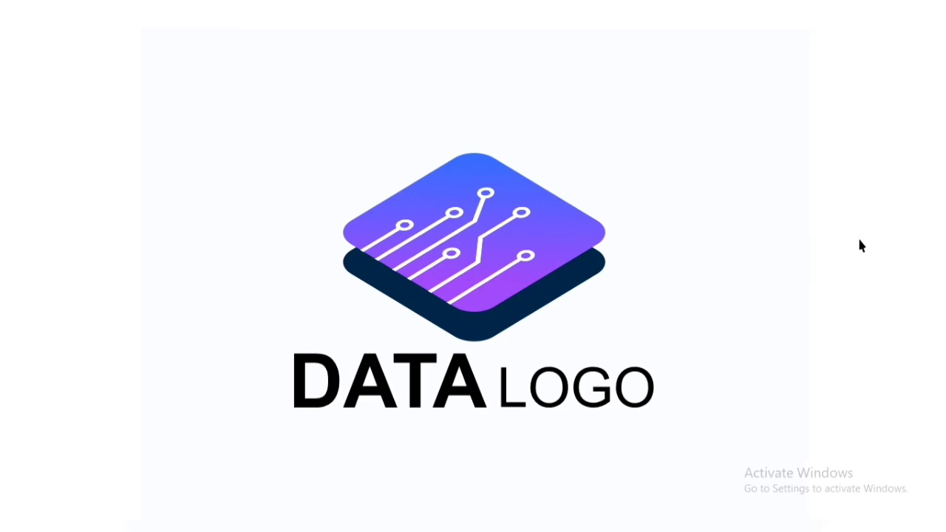